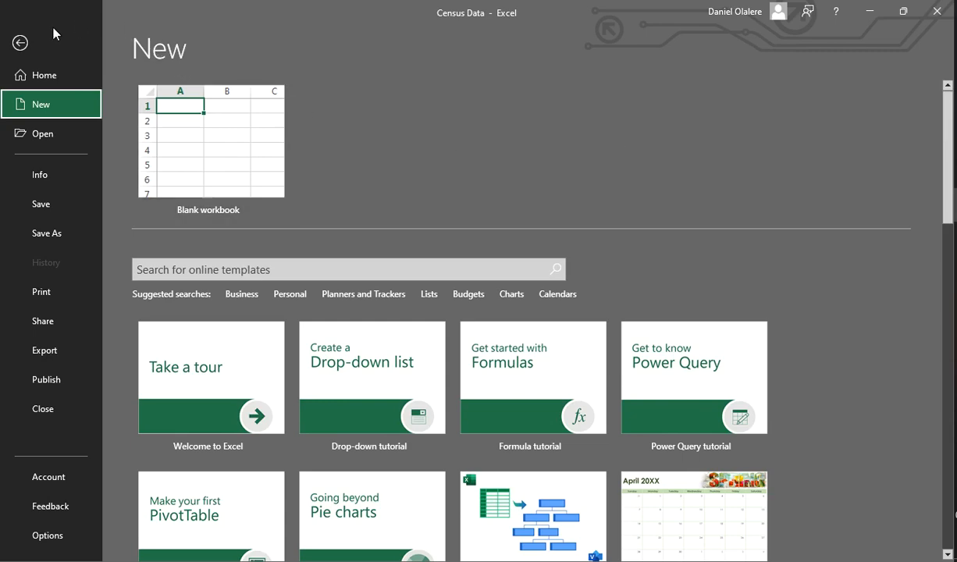
# Step: Return to the Census Data worksheet and look over its Country, City and Population columns
pyautogui.click(20, 44)
pyautogui.click(241, 263)
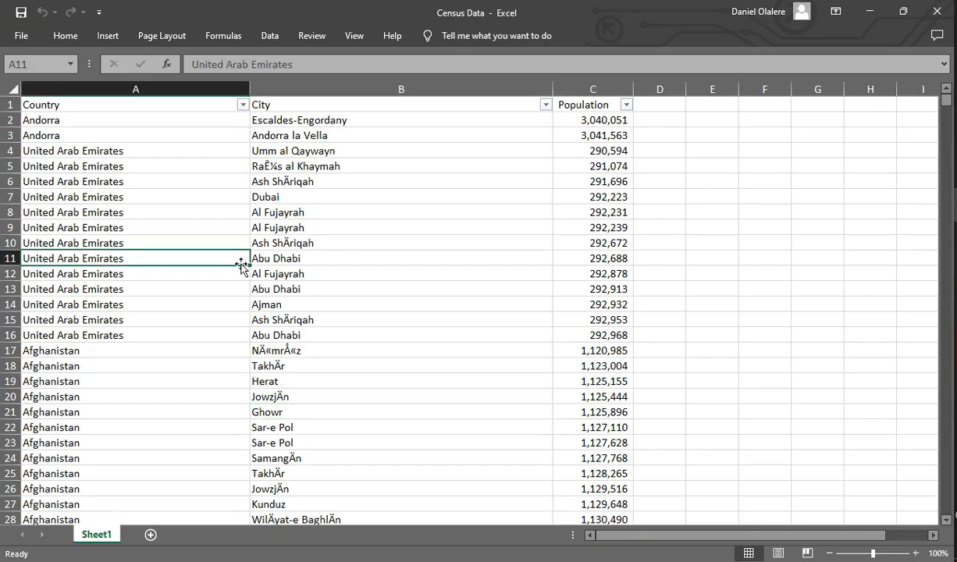
pyautogui.click(355, 225)
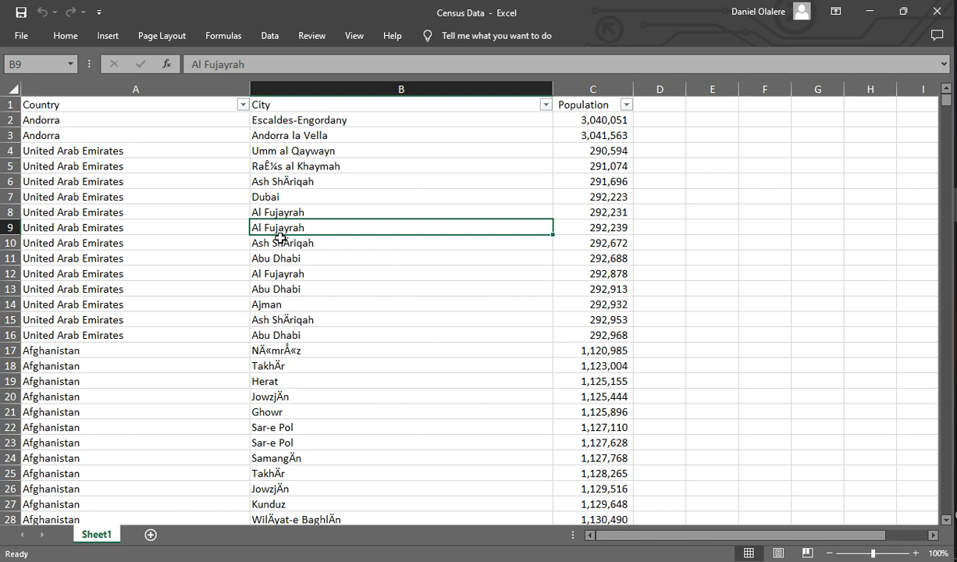
pyautogui.click(137, 258)
pyautogui.click(258, 162)
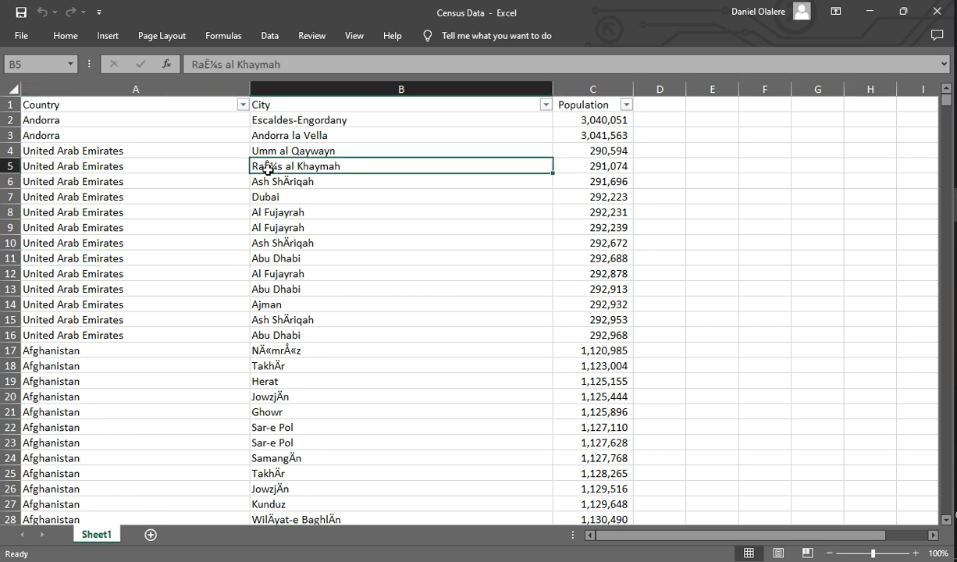
pyautogui.click(187, 241)
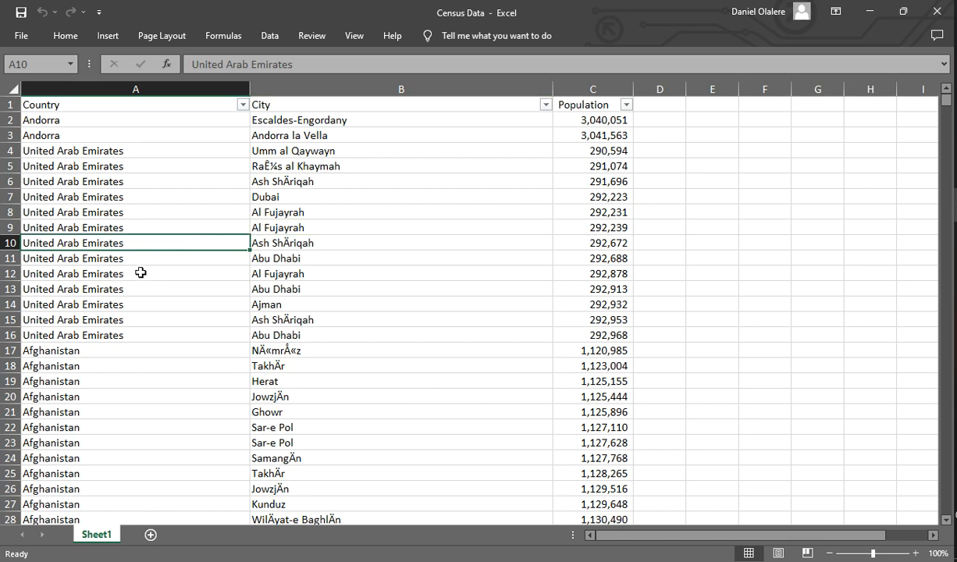
pyautogui.click(106, 160)
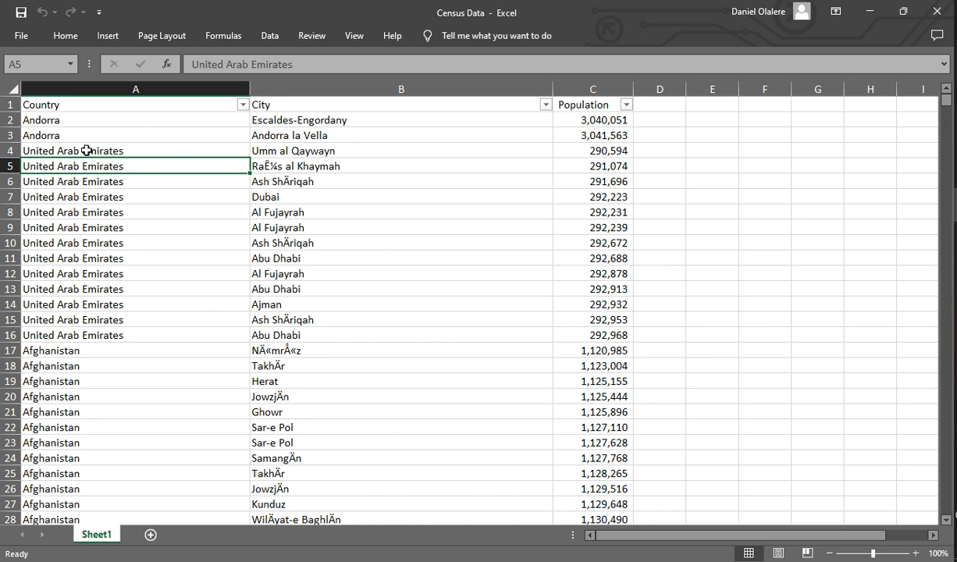
pyautogui.click(96, 120)
pyautogui.click(269, 181)
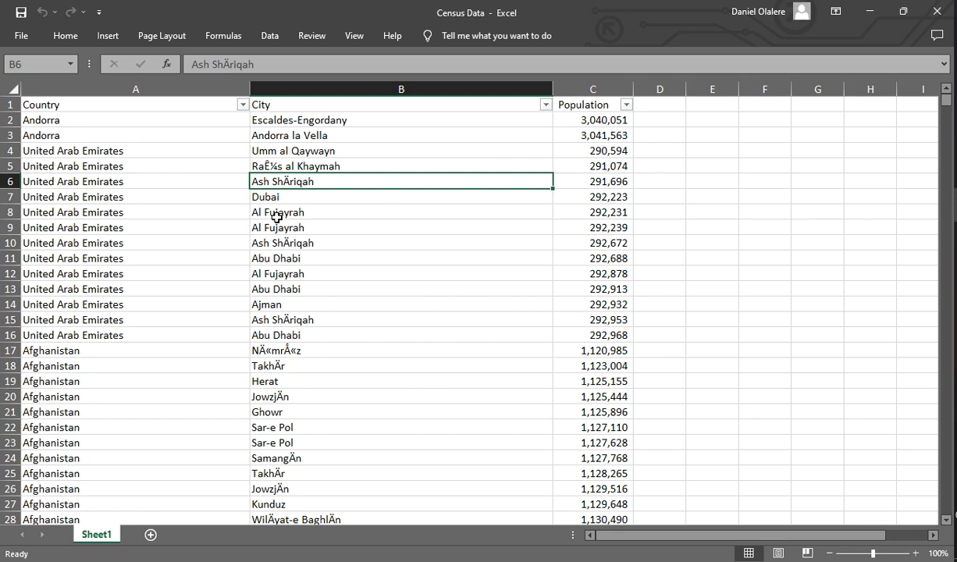
pyautogui.click(148, 144)
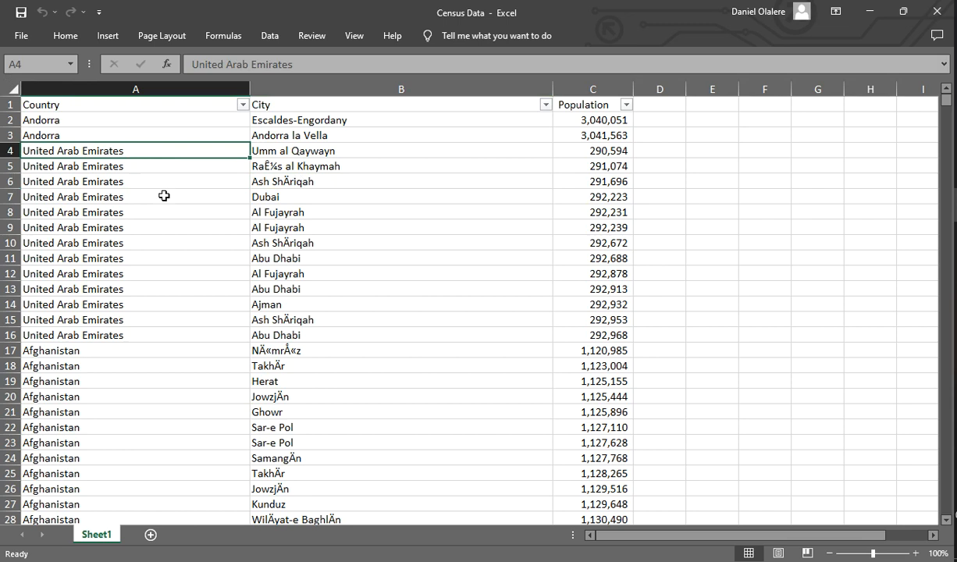
# Step: Create a PivotTable from the range Sheet1!$A$1:$C$23019 on a new worksheet
pyautogui.click(154, 180)
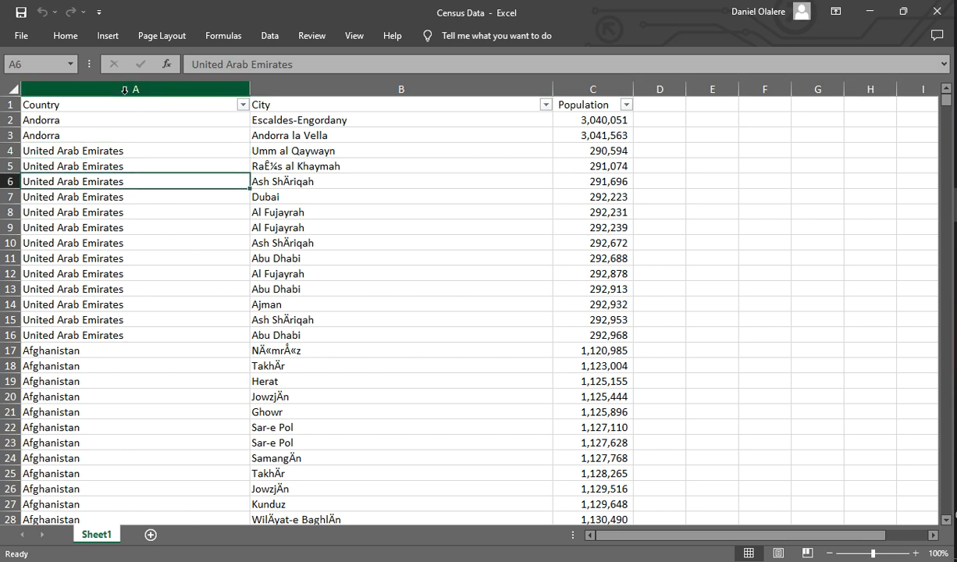
pyautogui.click(108, 36)
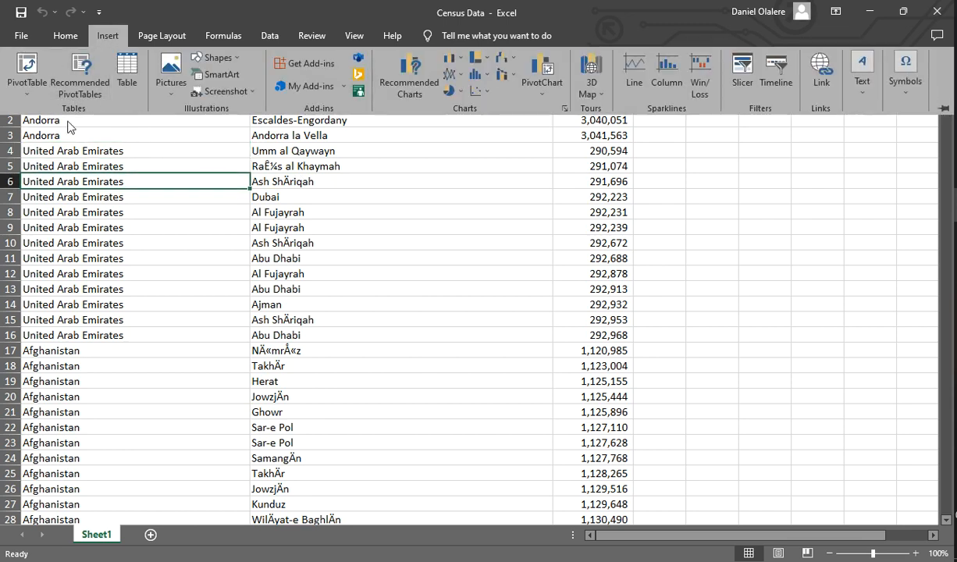
pyautogui.click(31, 72)
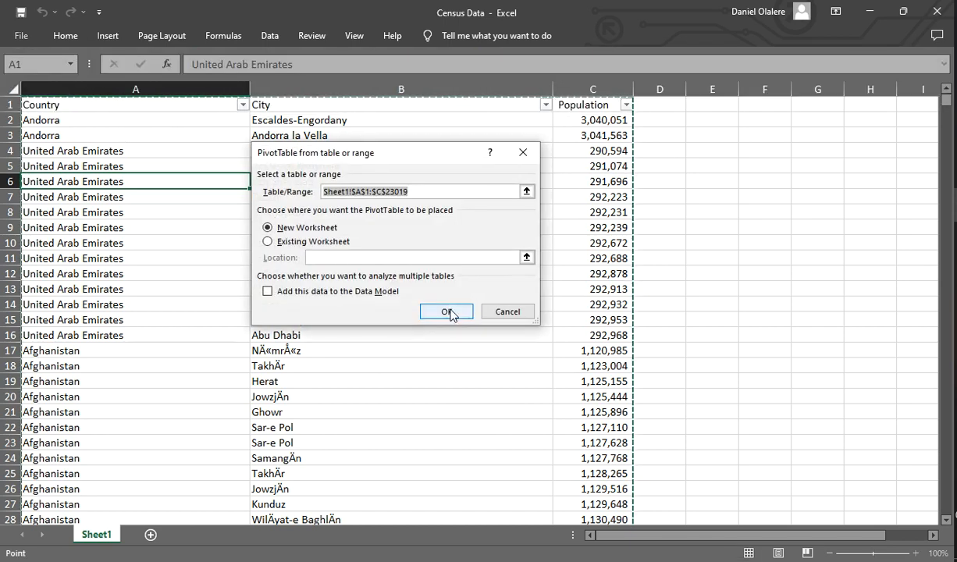
pyautogui.click(446, 311)
# Step: Widen the PivotTable Fields pane and build the report with Country in Rows and the sum of Population in Values
pyautogui.click(129, 229)
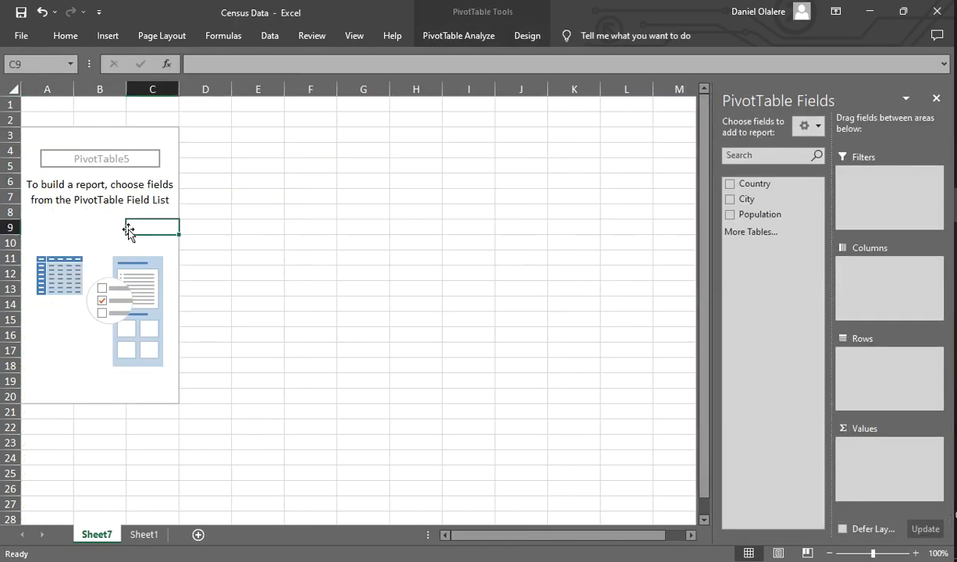
pyautogui.click(90, 239)
pyautogui.click(93, 225)
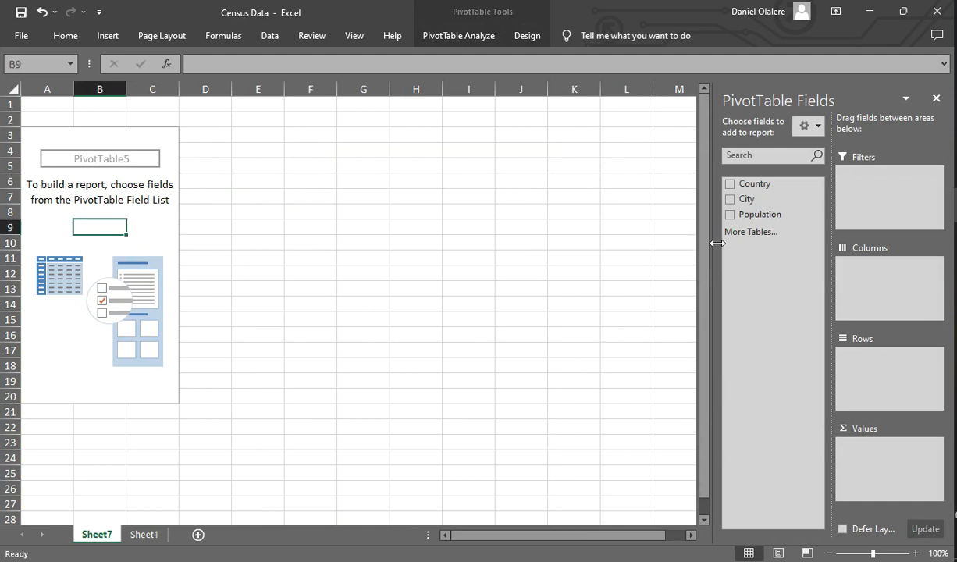
pyautogui.moveTo(711, 267); pyautogui.dragTo(526, 267)
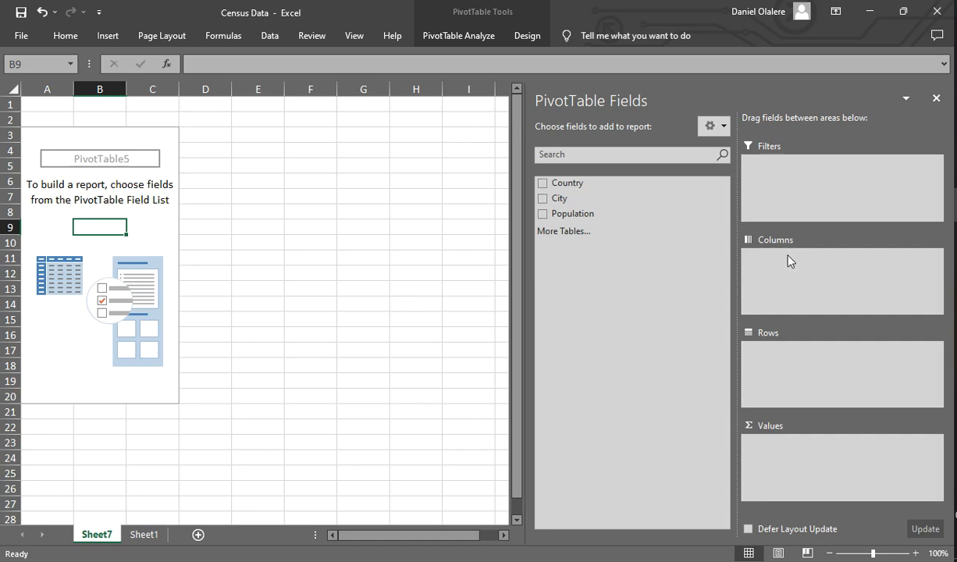
pyautogui.click(798, 359)
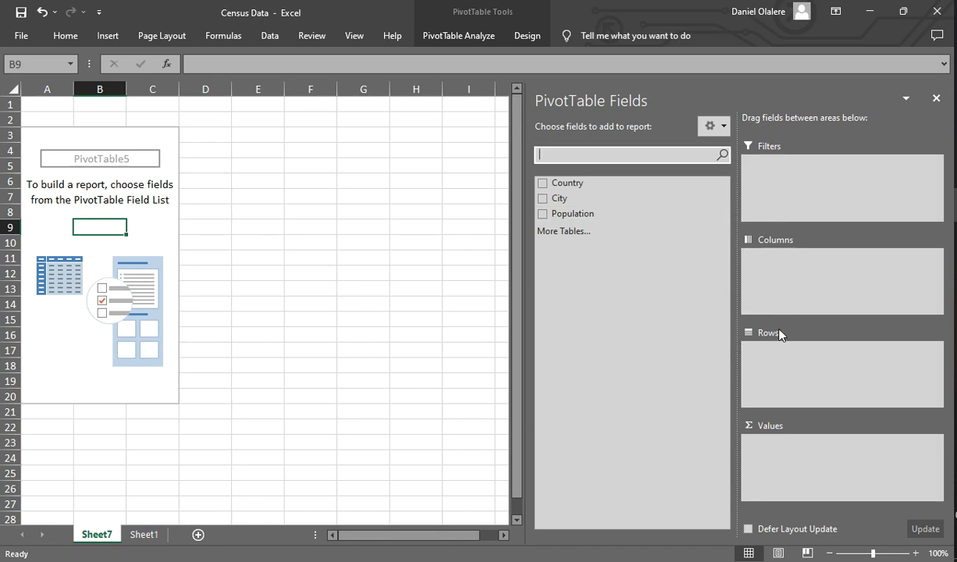
pyautogui.click(793, 457)
pyautogui.click(49, 227)
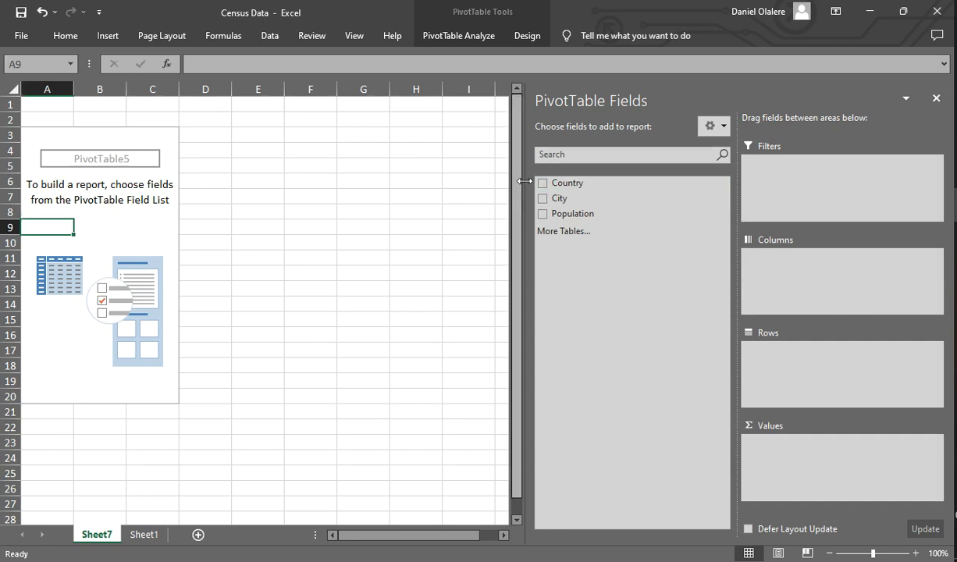
pyautogui.moveTo(575, 189); pyautogui.dragTo(761, 355)
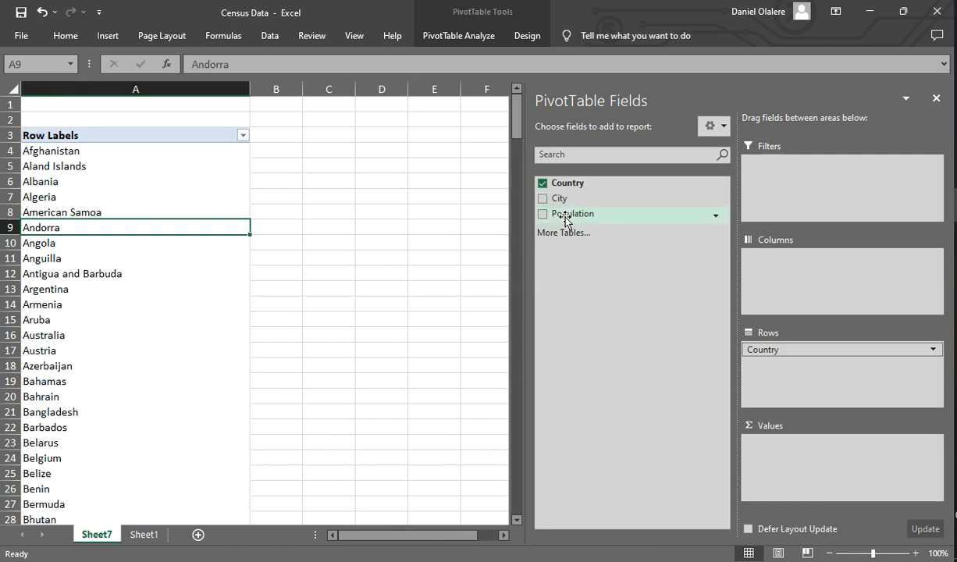
pyautogui.moveTo(564, 221); pyautogui.dragTo(803, 462)
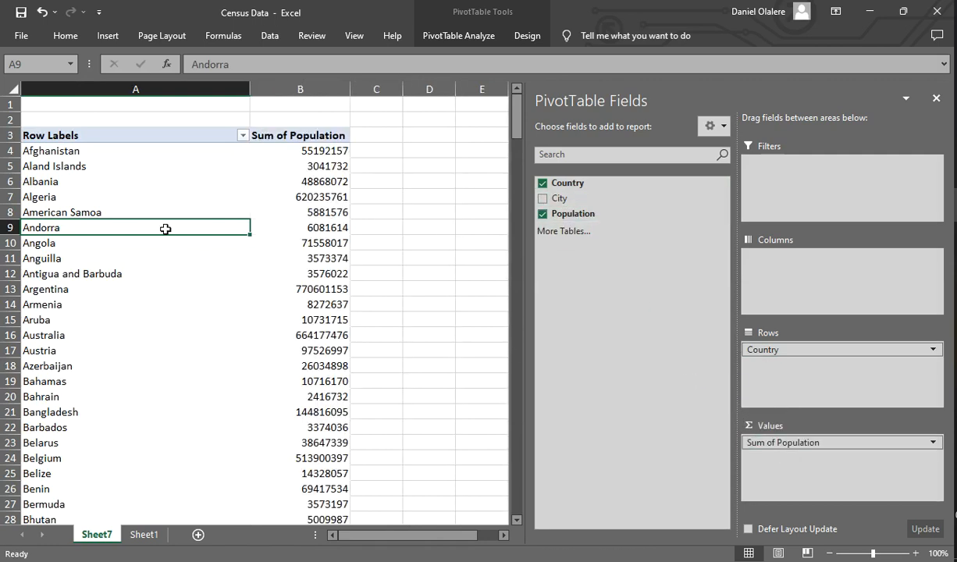
# Step: Look over the population sums per country and narrow the PivotTable Fields pane to give the worksheet more room
pyautogui.click(188, 166)
pyautogui.scroll(-1, 200, 188)
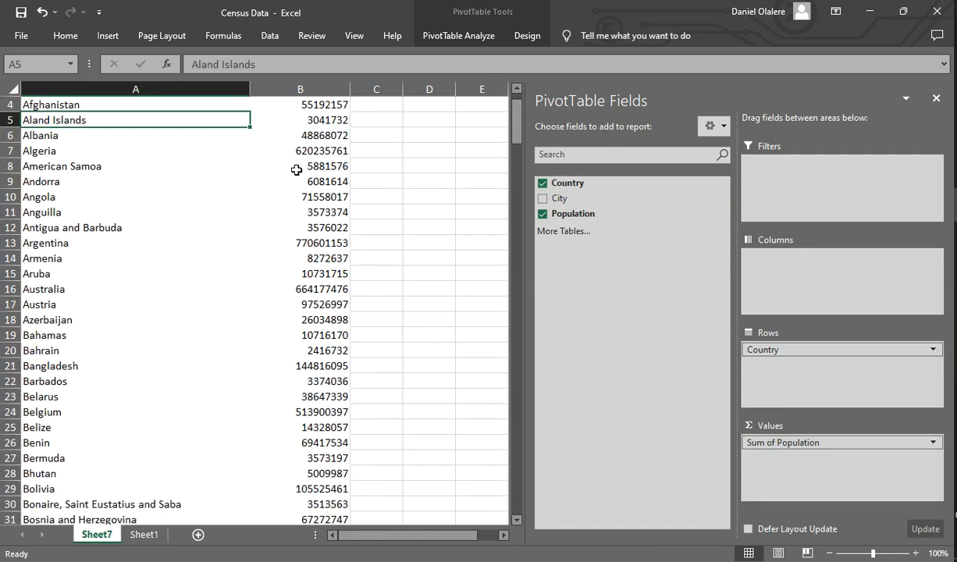
pyautogui.scroll(1, 295, 197)
pyautogui.click(367, 195)
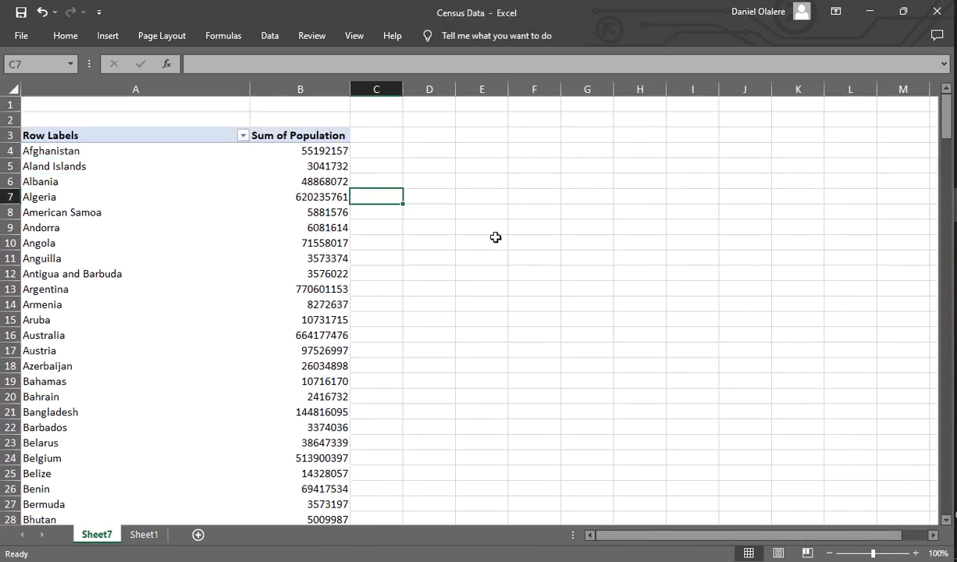
pyautogui.click(173, 211)
pyautogui.moveTo(529, 241); pyautogui.dragTo(738, 241)
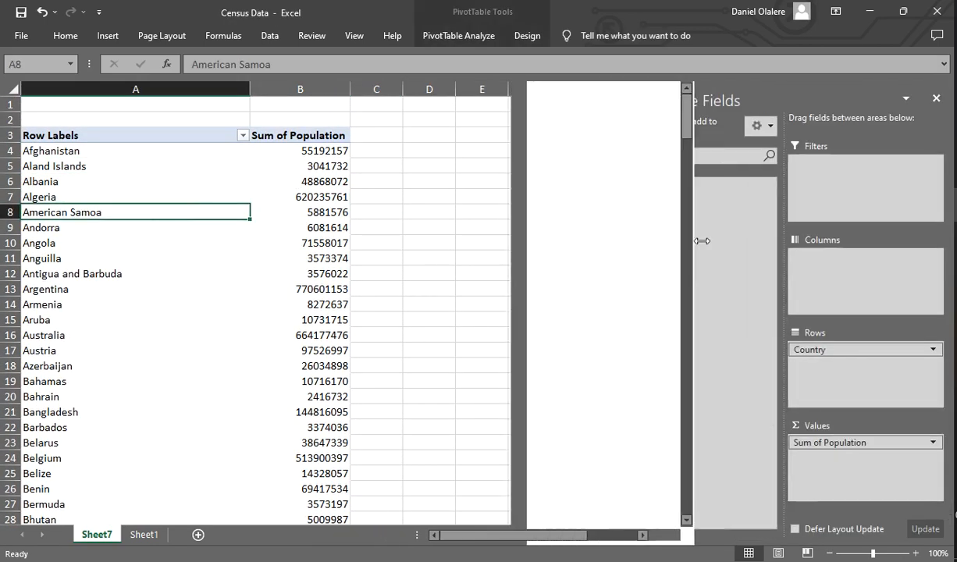
# Step: Add the City field to Rows beneath Country to break each country's population down by city
pyautogui.click(297, 151)
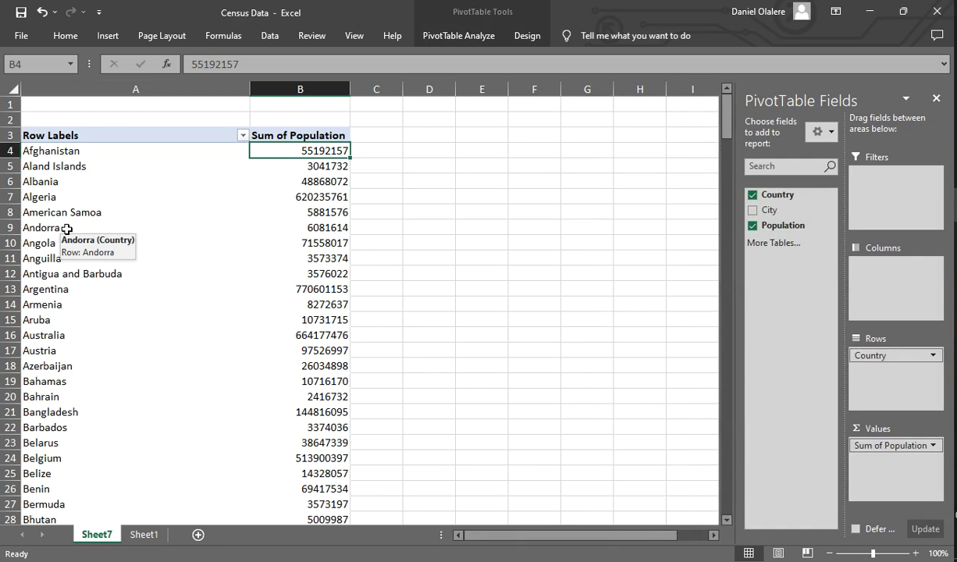
pyautogui.click(44, 164)
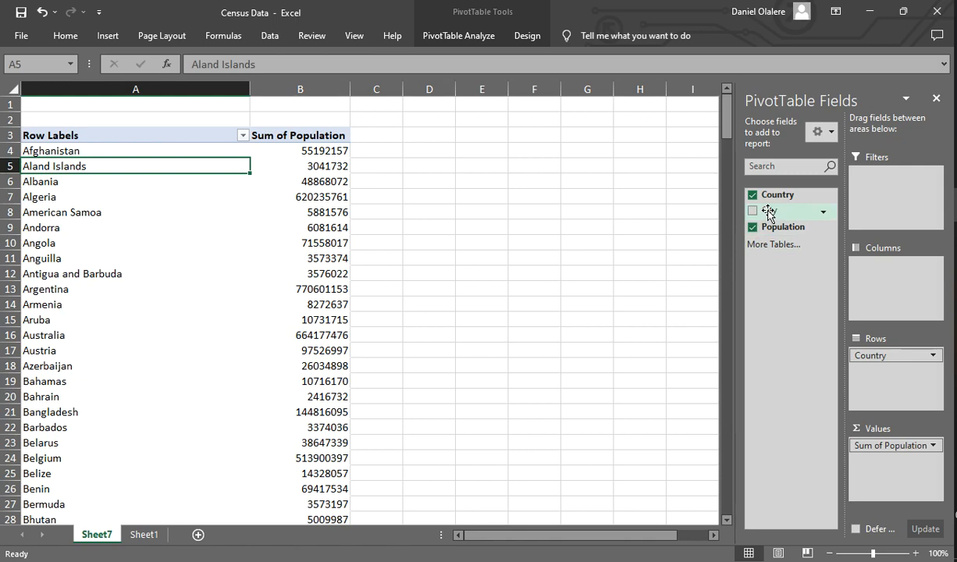
pyautogui.moveTo(769, 212); pyautogui.dragTo(875, 376)
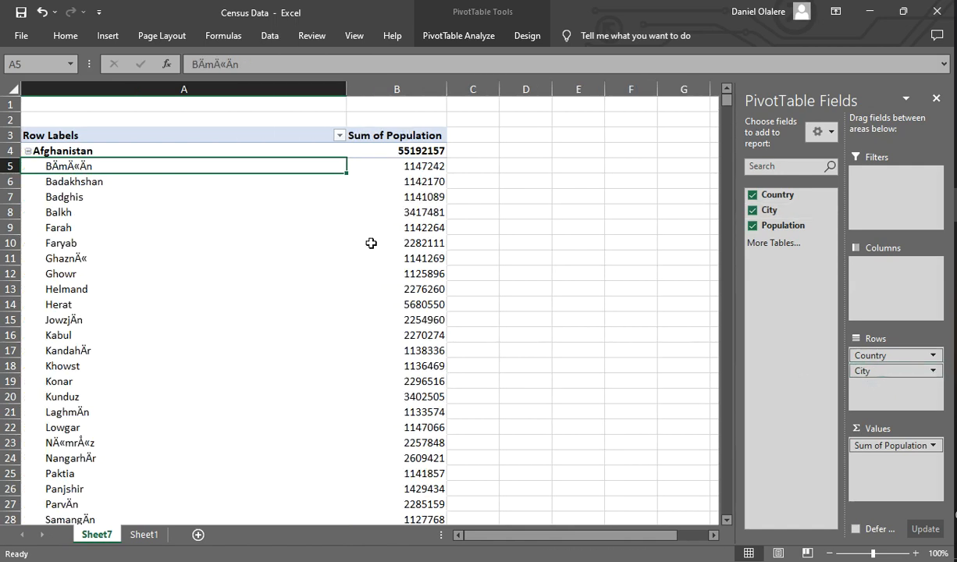
# Step: Examine the cities listed under Afghanistan by selecting their row labels down to the last one
pyautogui.click(218, 248)
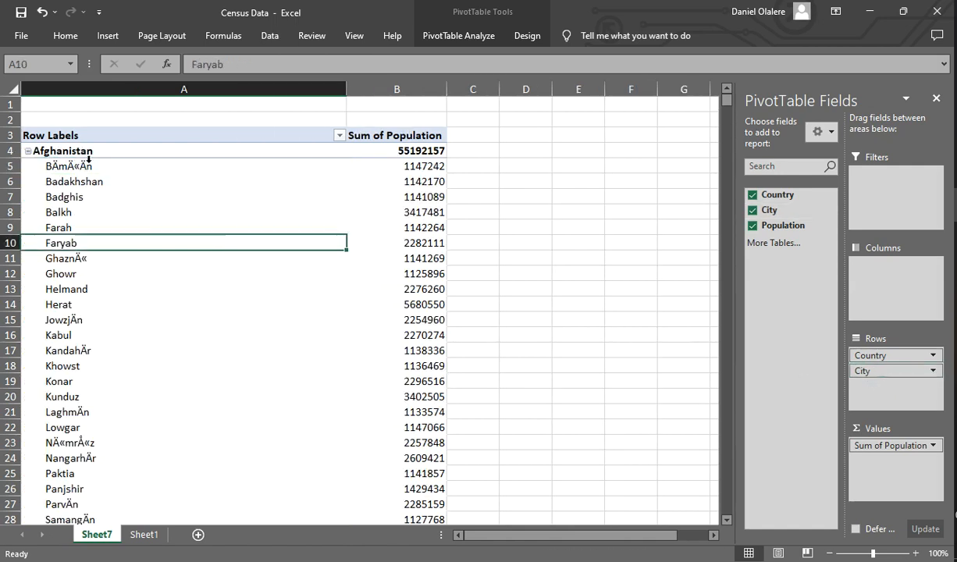
pyautogui.moveTo(87, 166); pyautogui.dragTo(101, 423)
pyautogui.moveTo(103, 441); pyautogui.dragTo(104, 453)
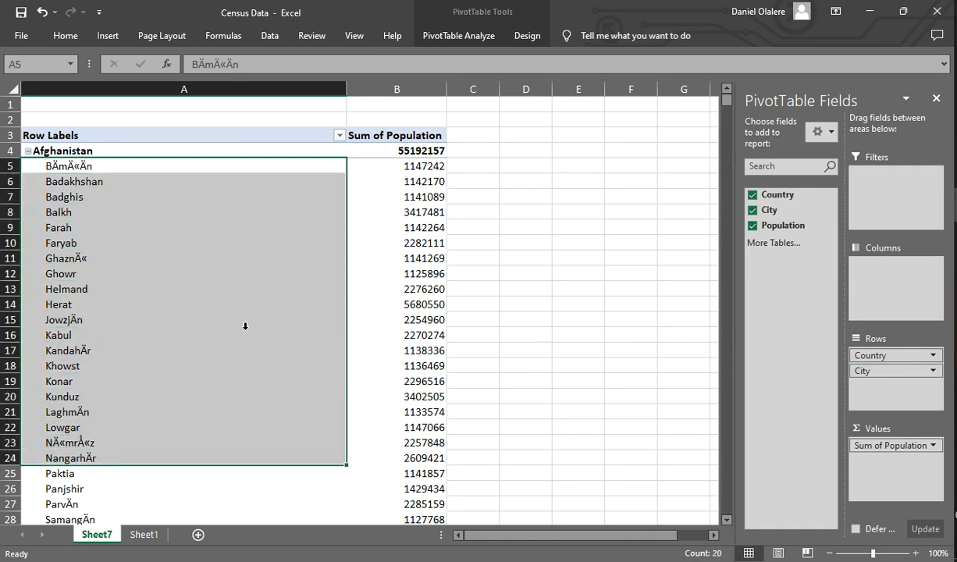
pyautogui.click(160, 227)
pyautogui.moveTo(104, 164); pyautogui.dragTo(140, 144)
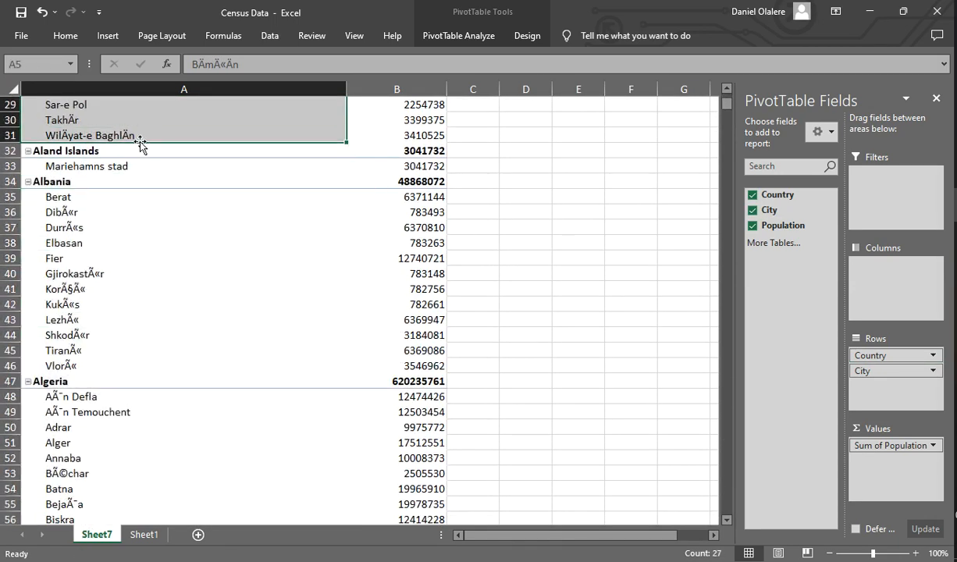
# Step: Compare the Aland Islands and Albania population totals with the values of the cities listed under them
pyautogui.click(11, 150)
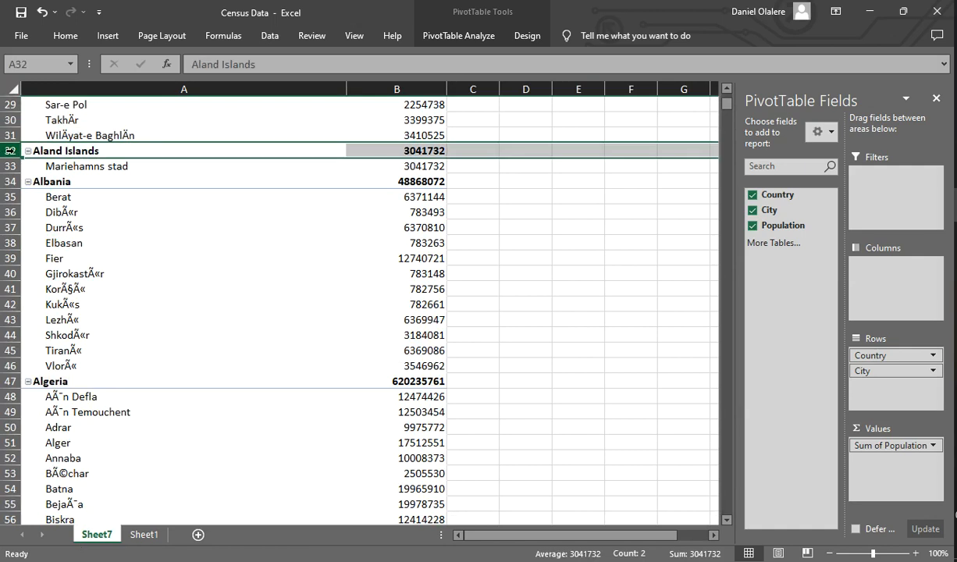
pyautogui.click(64, 160)
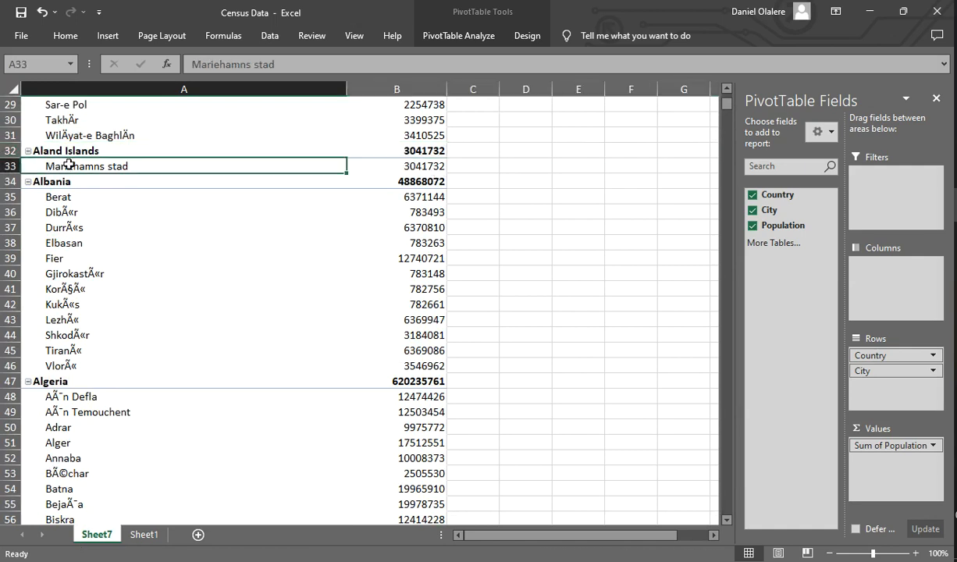
pyautogui.click(407, 163)
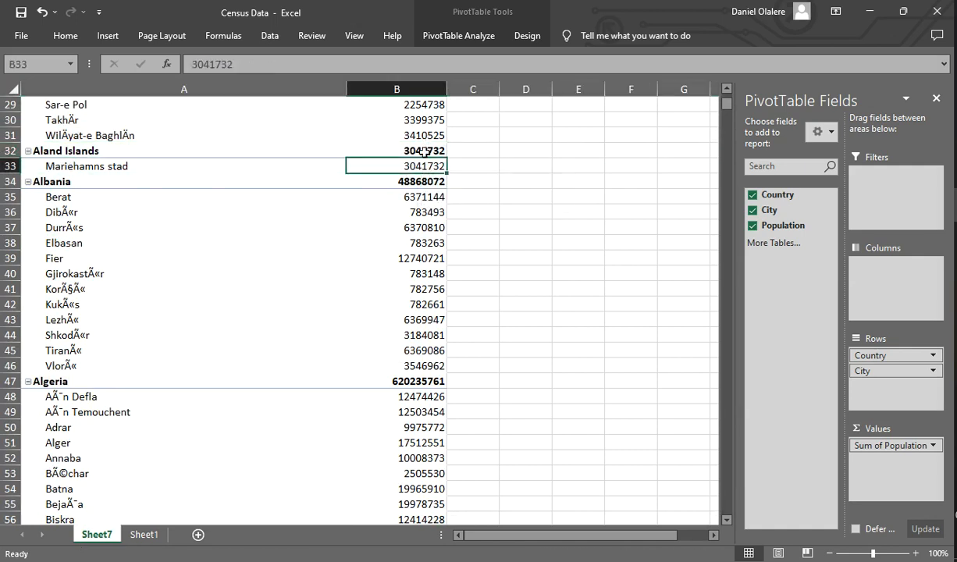
pyautogui.moveTo(422, 142); pyautogui.dragTo(410, 166)
pyautogui.click(79, 201)
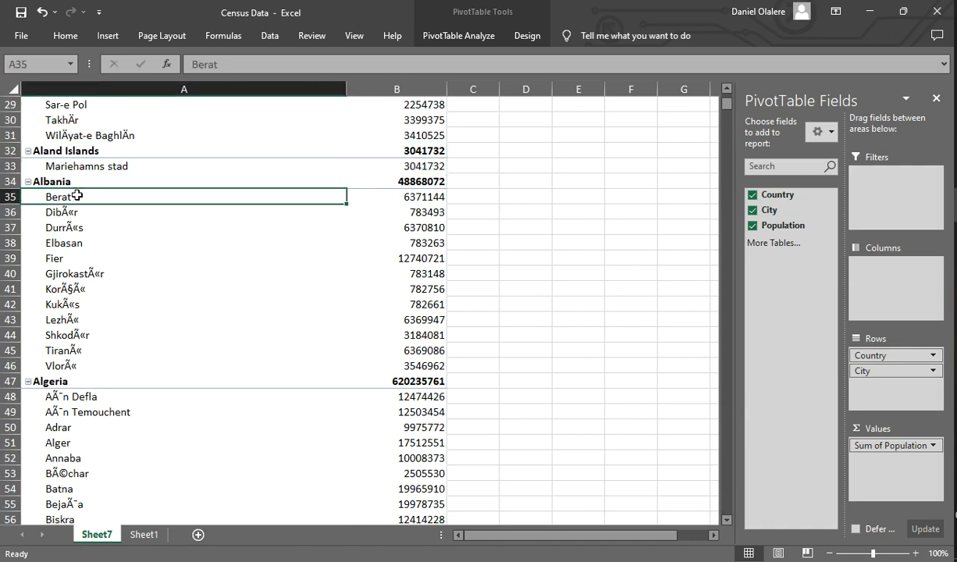
pyautogui.click(3, 181)
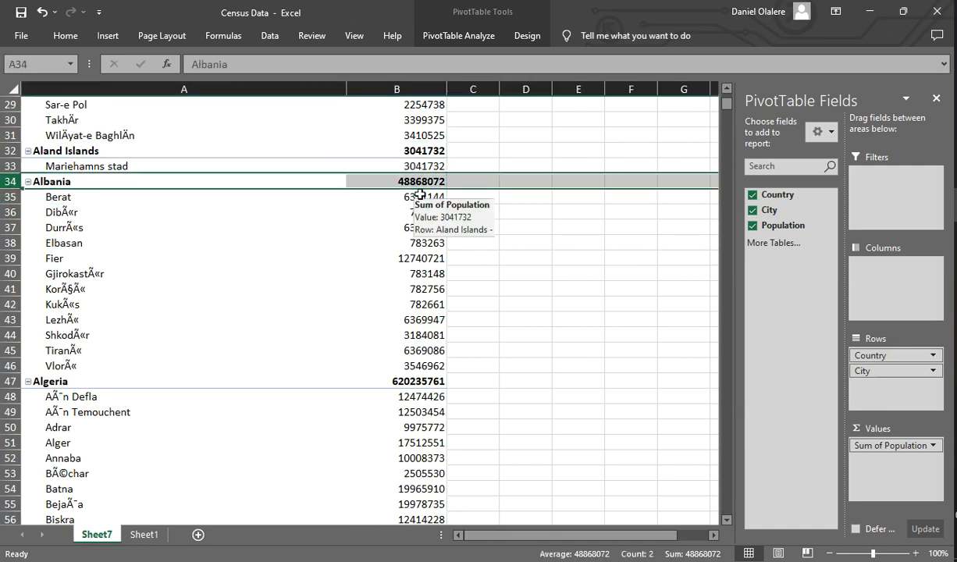
pyautogui.moveTo(420, 197); pyautogui.dragTo(419, 365)
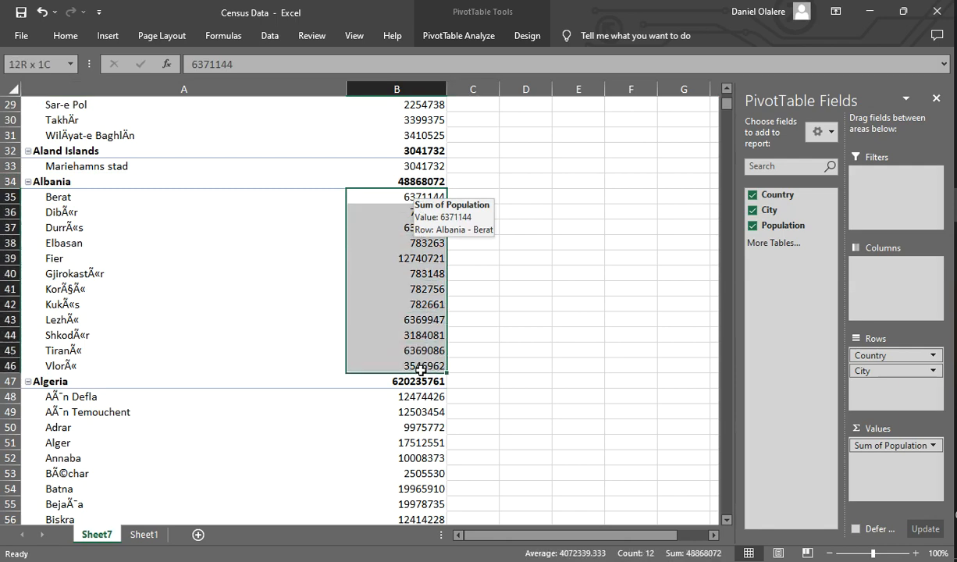
# Step: Return to the start of the PivotTable and select all of its city labels
pyautogui.click(63, 211)
pyautogui.scroll(10, 120, 309)
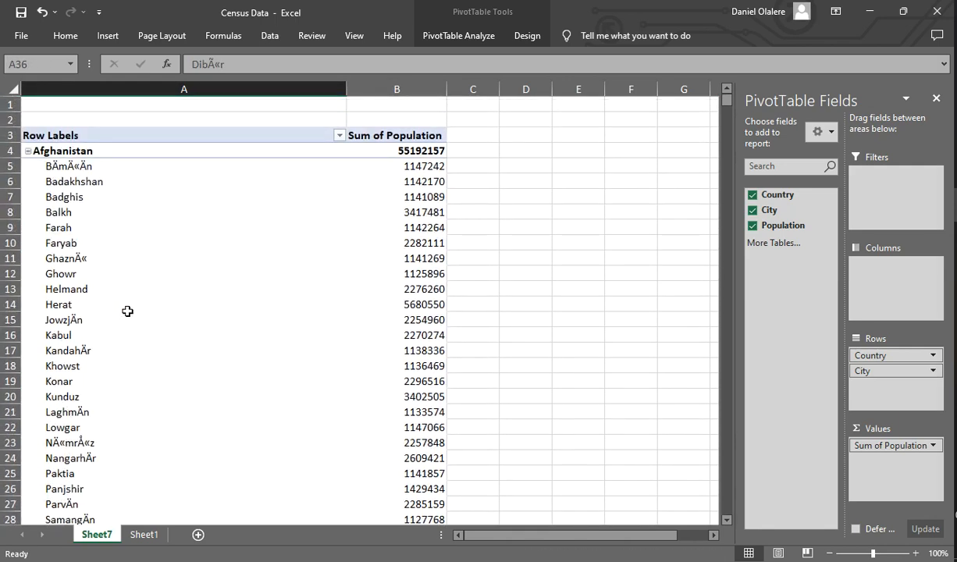
pyautogui.click(144, 273)
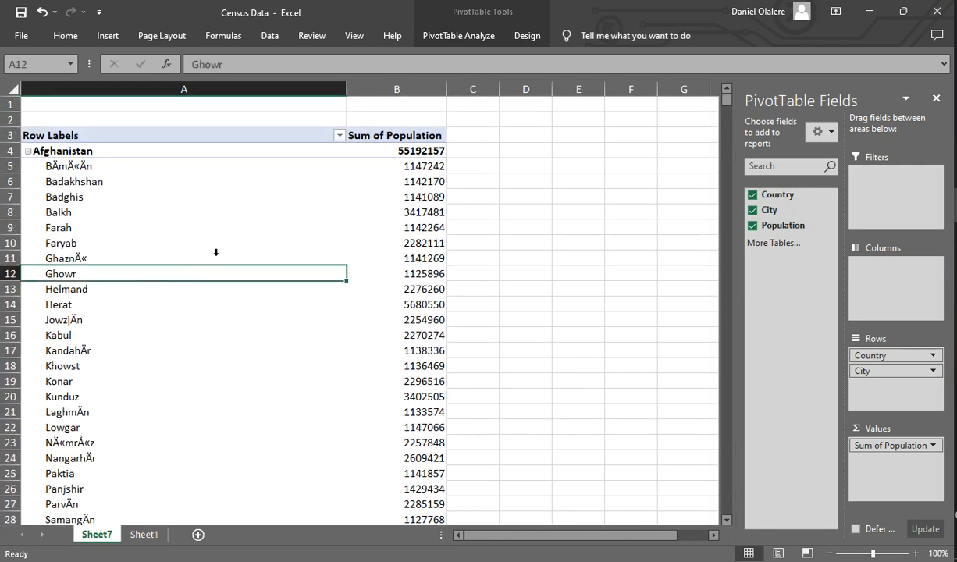
pyautogui.click(147, 222)
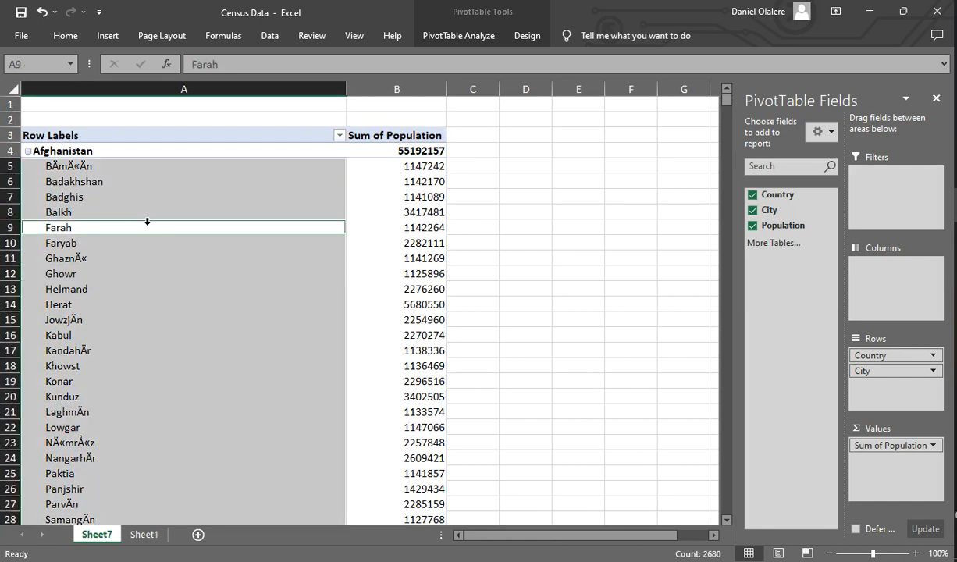
# Step: Remove the City field from the PivotTable and move Country from Rows to the report filter area
pyautogui.click(109, 198)
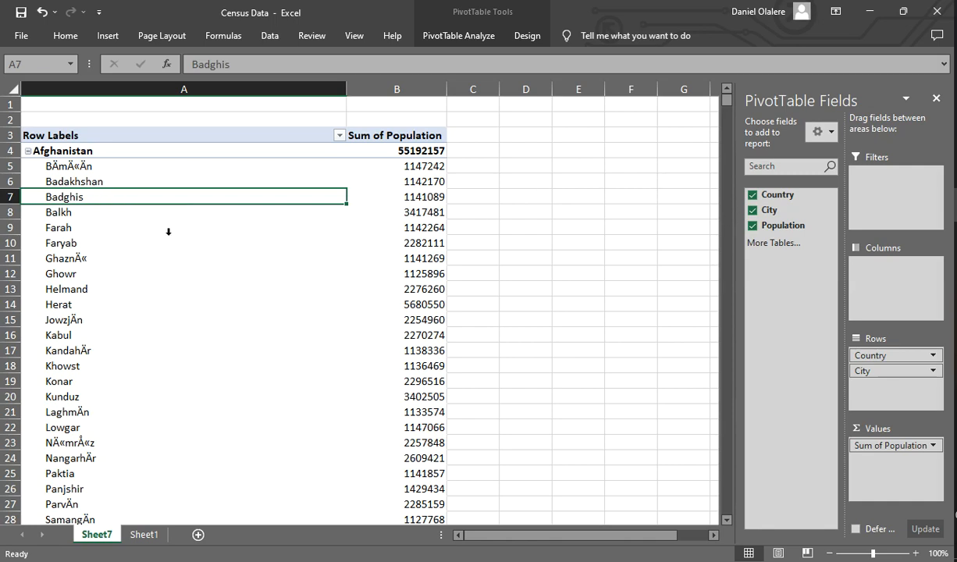
pyautogui.click(153, 258)
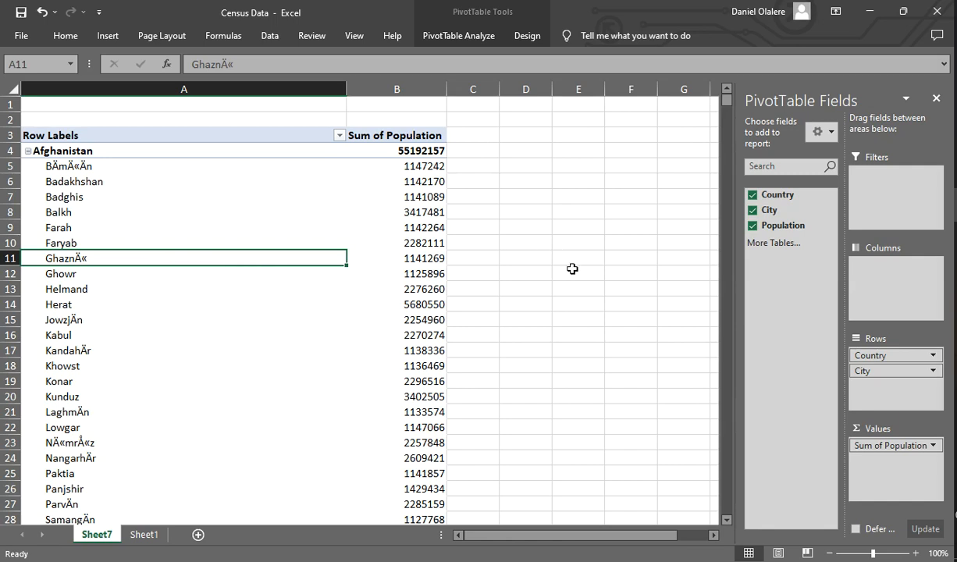
pyautogui.click(753, 210)
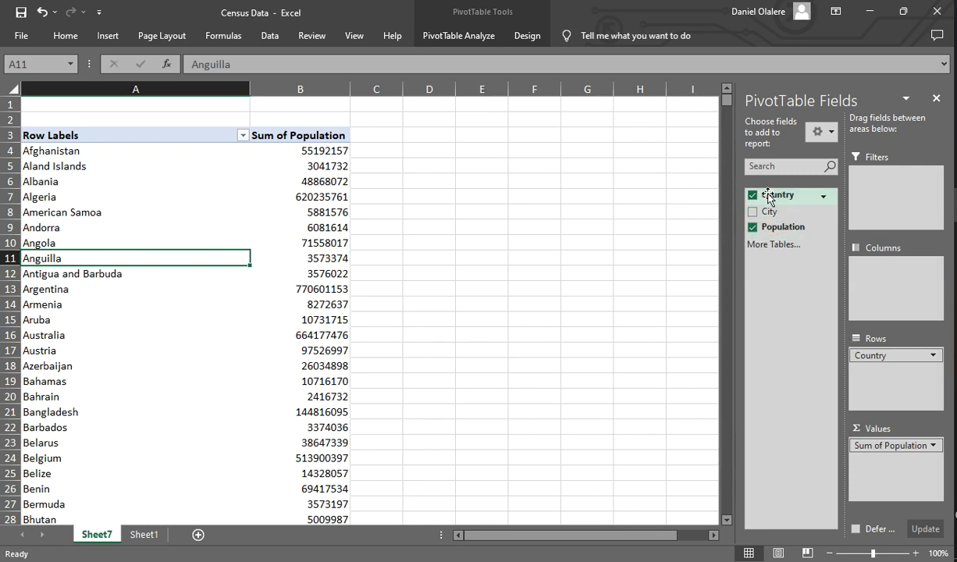
pyautogui.moveTo(769, 198); pyautogui.dragTo(886, 187)
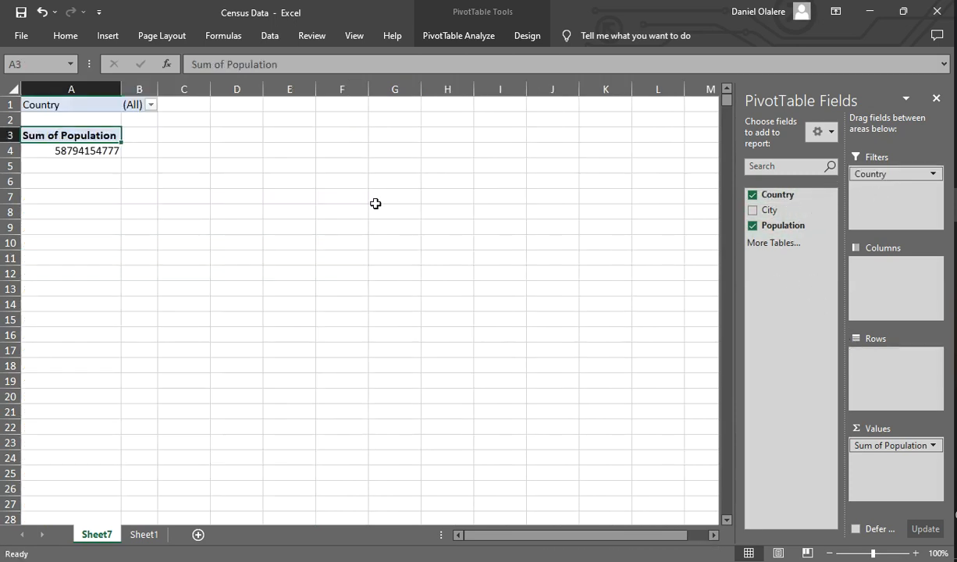
# Step: Filter the PivotTable's Country field to Algeria only, with multiple-item selection enabled
pyautogui.click(150, 105)
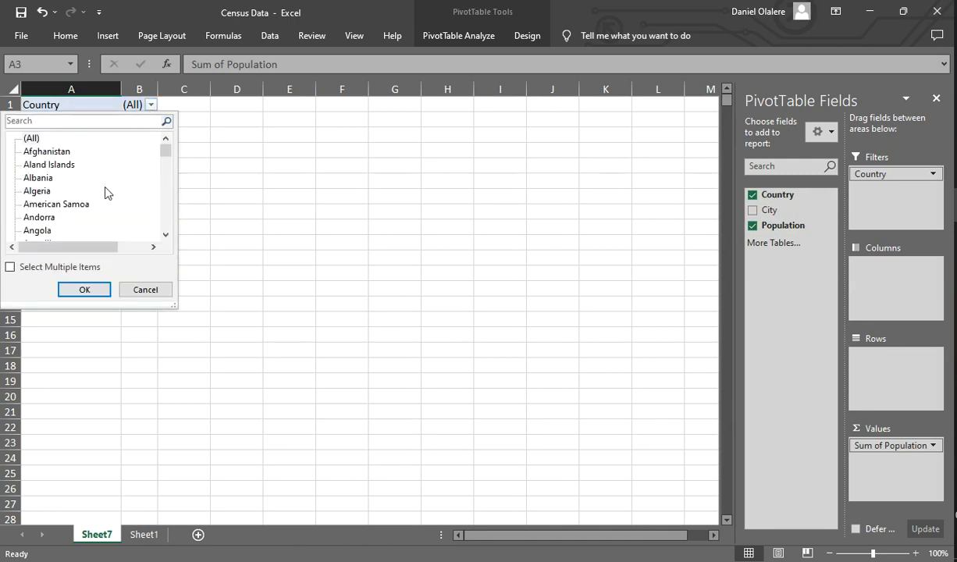
pyautogui.click(11, 268)
pyautogui.click(27, 139)
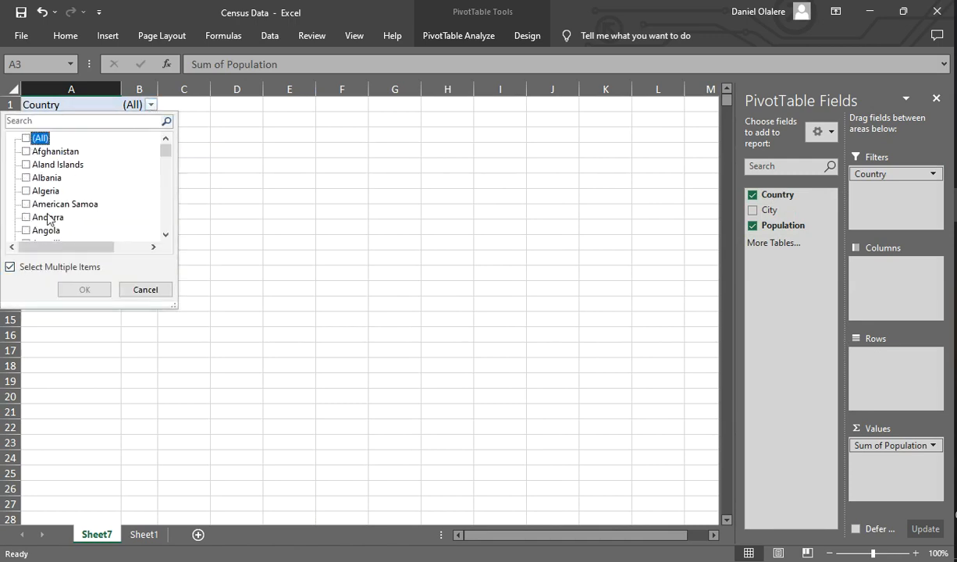
pyautogui.click(27, 191)
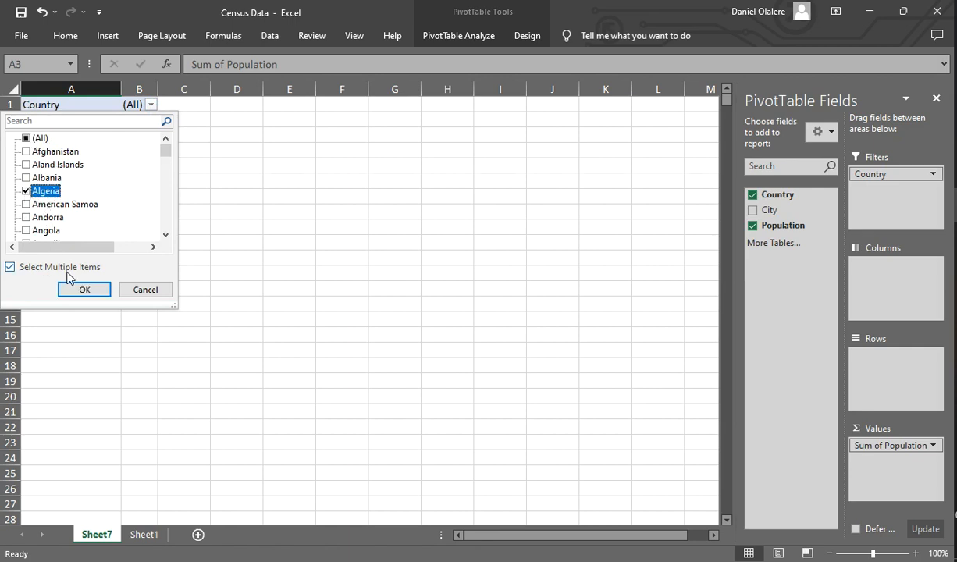
pyautogui.click(78, 289)
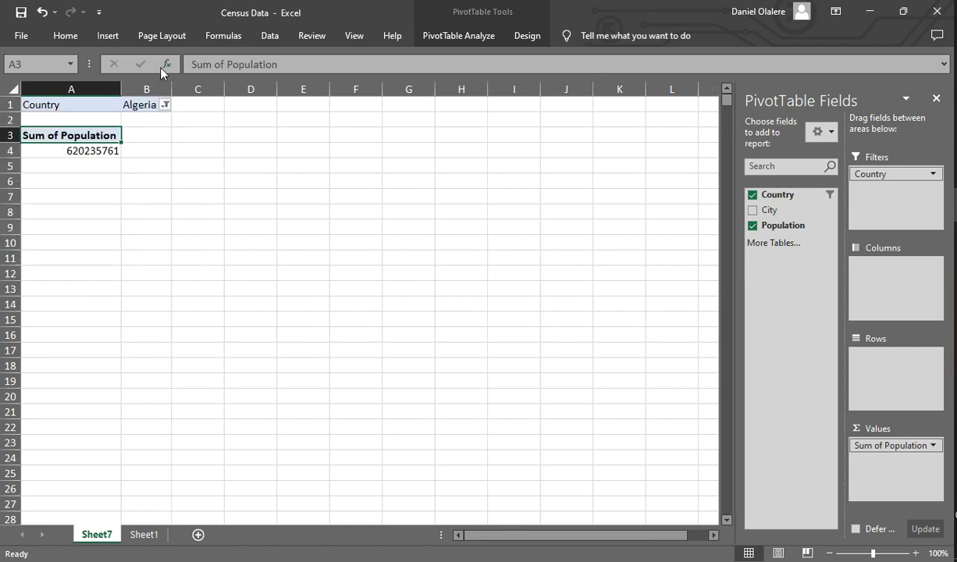
# Step: Add the City field to Rows and review the population listed for each Algerian city
pyautogui.moveTo(764, 213); pyautogui.dragTo(873, 376)
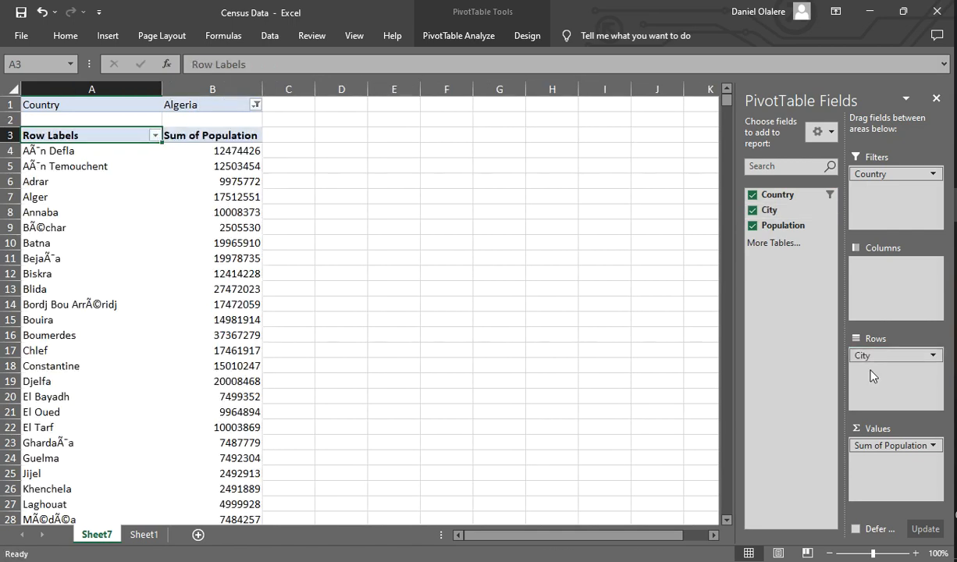
pyautogui.click(86, 214)
pyautogui.scroll(-12, 87, 219)
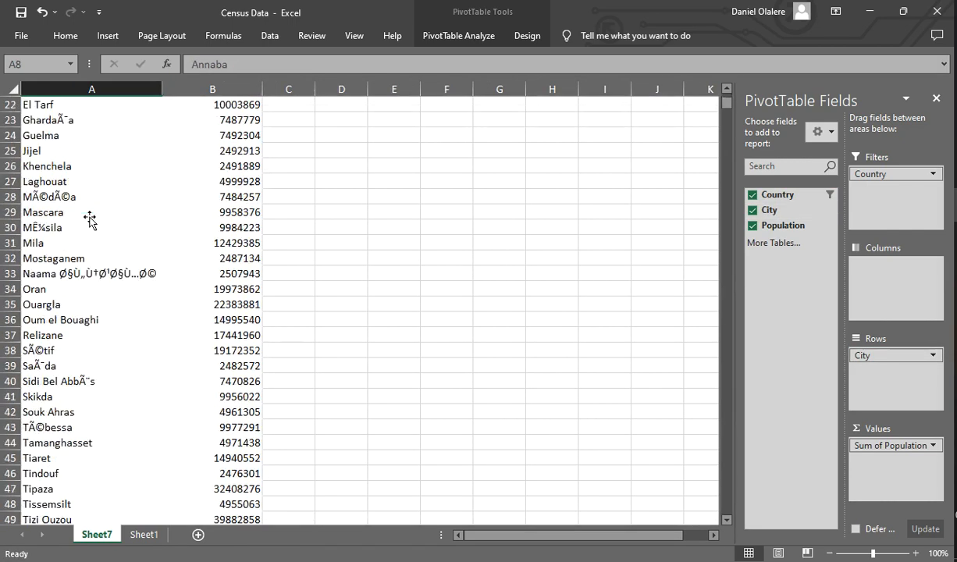
pyautogui.scroll(12, 88, 219)
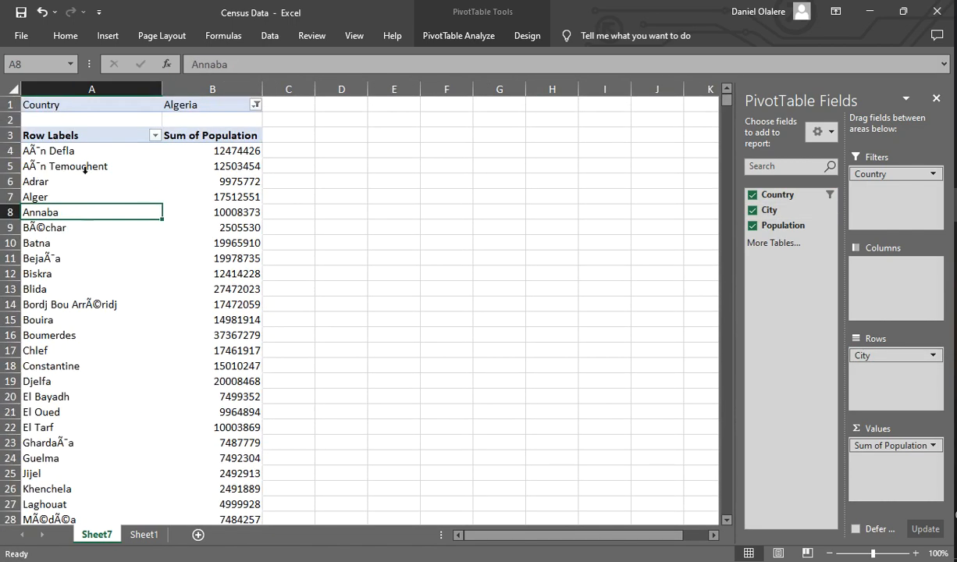
pyautogui.click(88, 157)
pyautogui.click(192, 241)
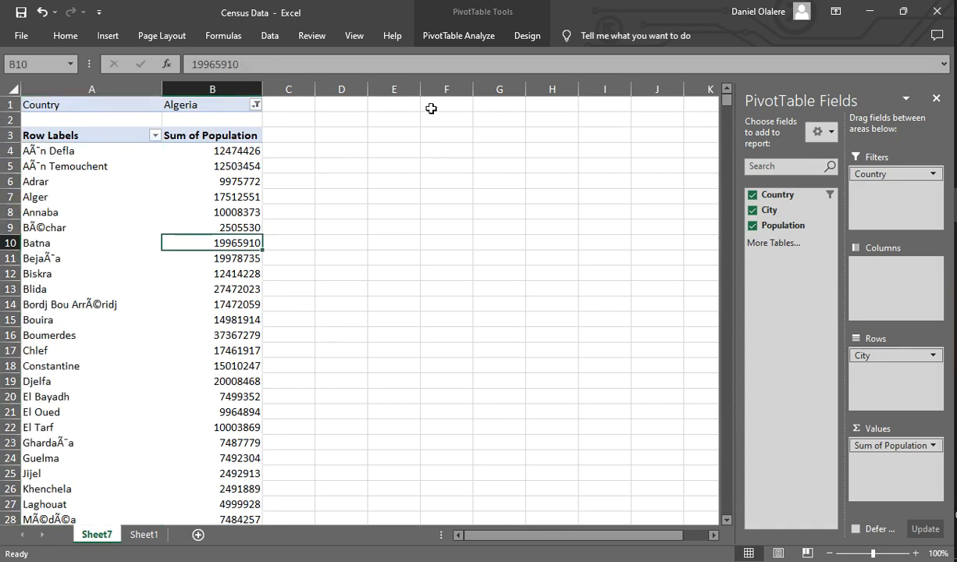
# Step: Insert a Clustered Bar PivotChart based on the Algerian city populations
pyautogui.click(449, 36)
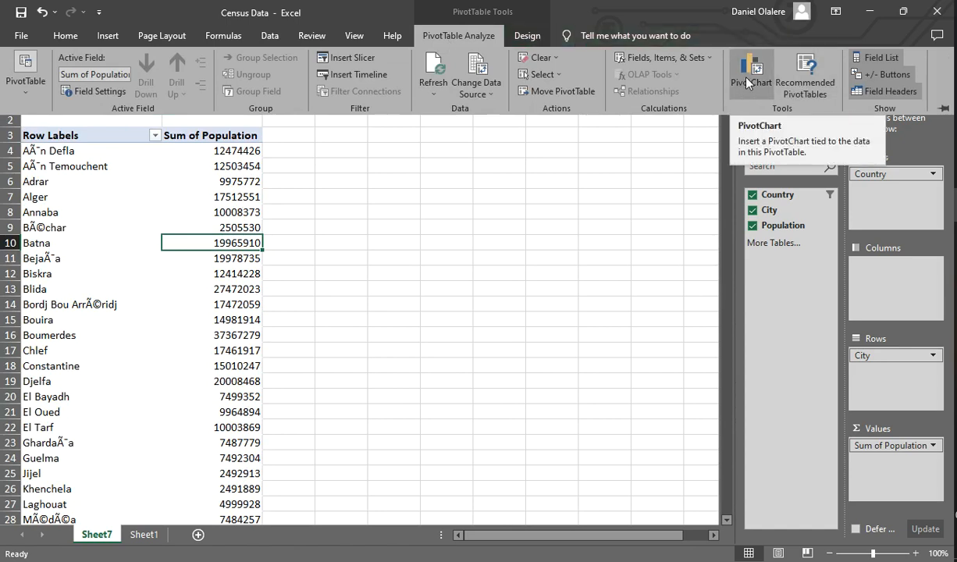
pyautogui.click(747, 83)
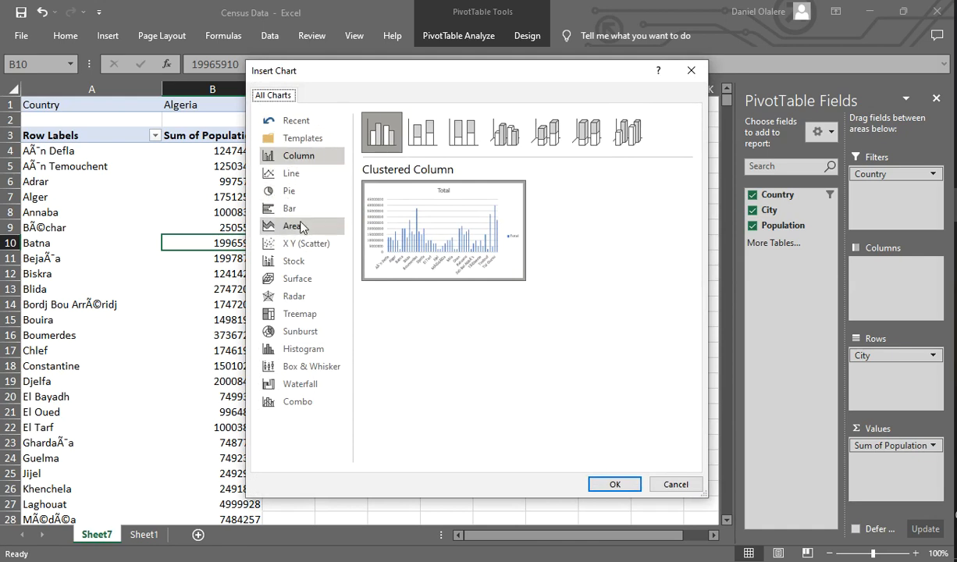
pyautogui.click(285, 211)
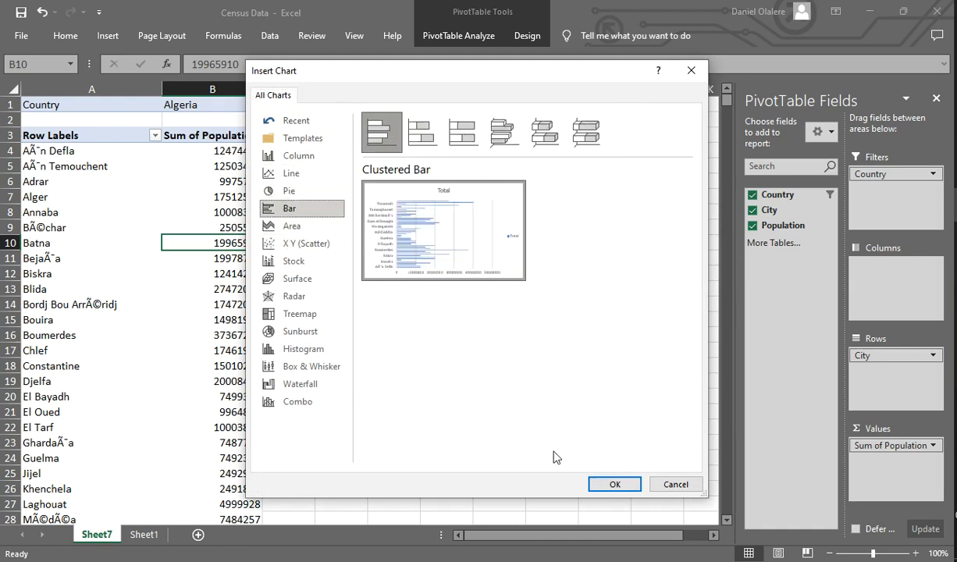
pyautogui.click(614, 483)
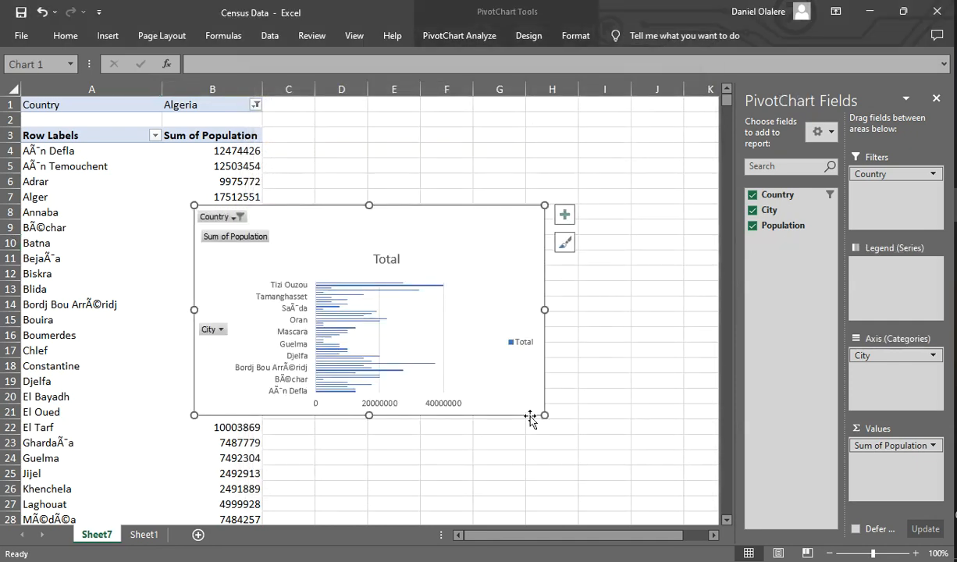
# Step: Move the PivotChart beside the table near the top of the sheet and extend its height down to about row 26
pyautogui.moveTo(368, 206); pyautogui.dragTo(422, 101)
pyautogui.moveTo(528, 385); pyautogui.dragTo(612, 395)
pyautogui.moveTo(454, 424); pyautogui.dragTo(456, 482)
# Step: Hide all field buttons on the PivotChart and delete its Total title
pyautogui.rightClick(321, 143)
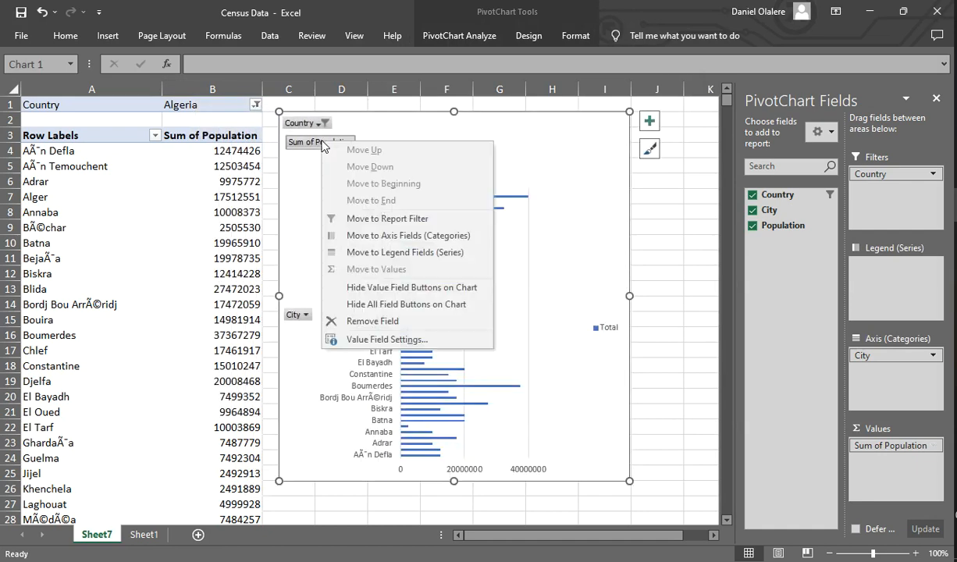
pyautogui.click(363, 302)
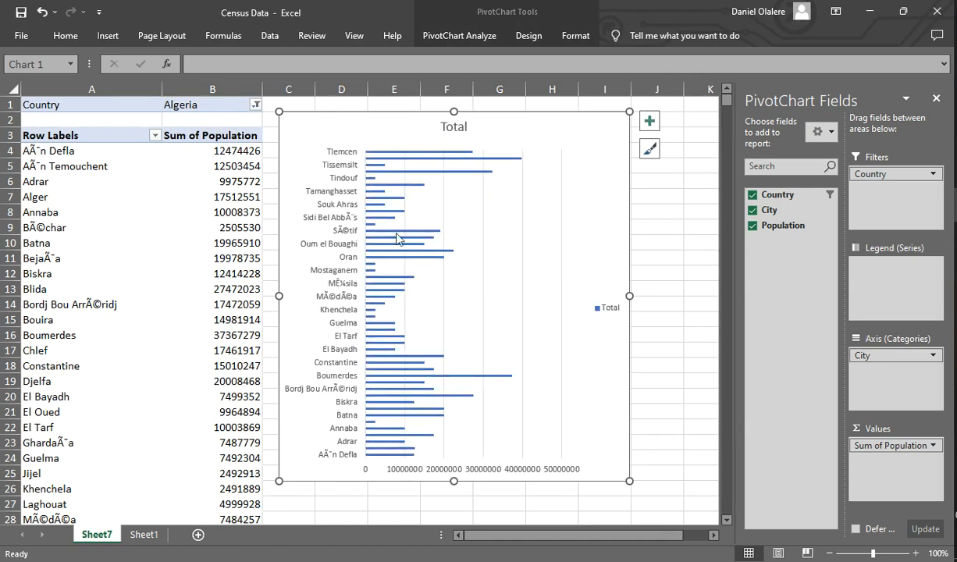
pyautogui.click(443, 126)
pyautogui.rightClick(446, 117)
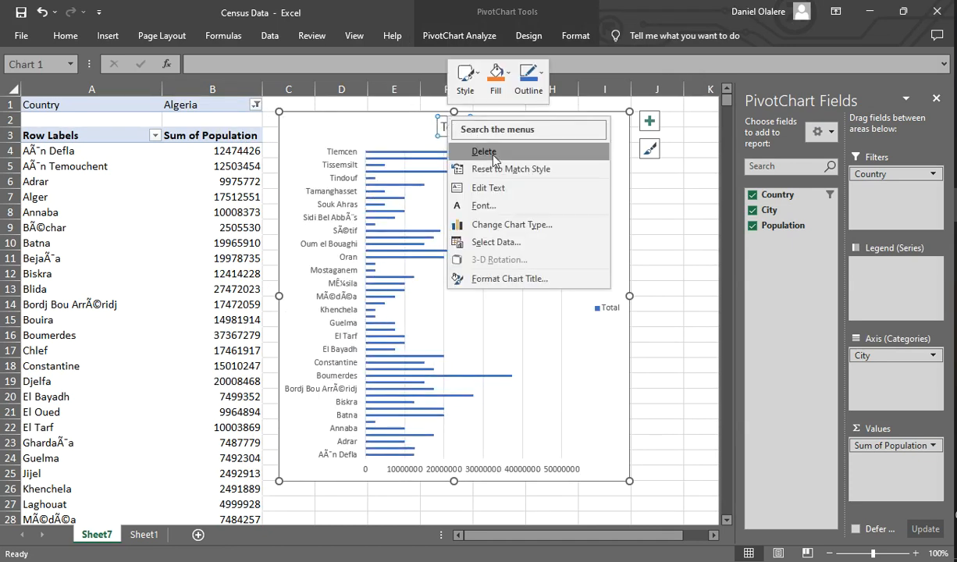
pyautogui.click(471, 149)
pyautogui.click(408, 224)
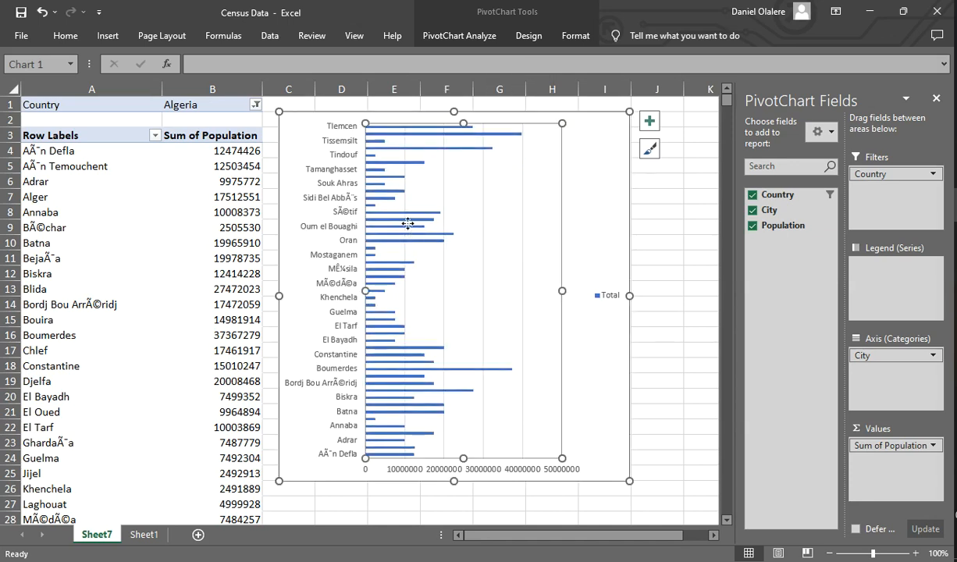
# Step: Set the gap width of the chart's bars to 80% and close the series formatting options
pyautogui.click(396, 211)
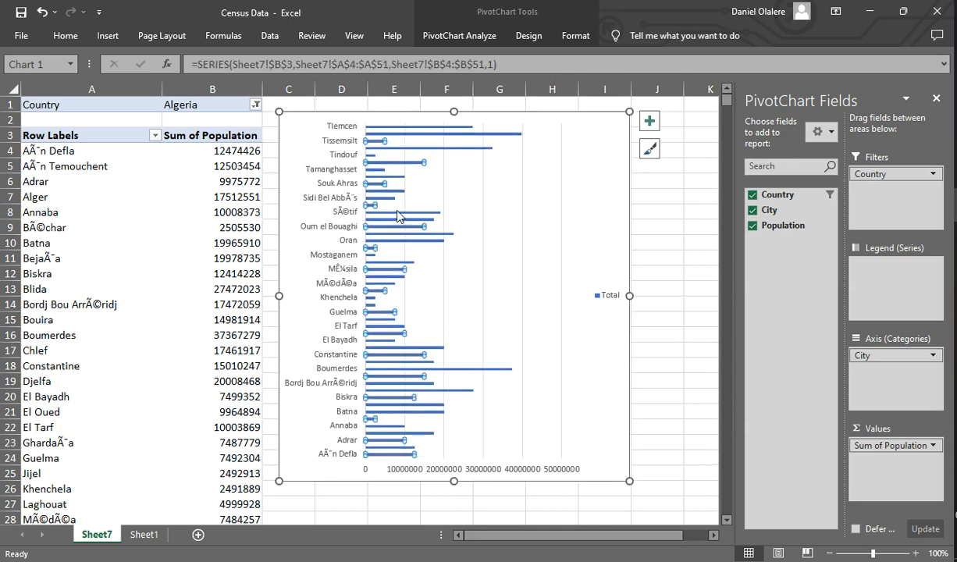
pyautogui.doubleClick(393, 213)
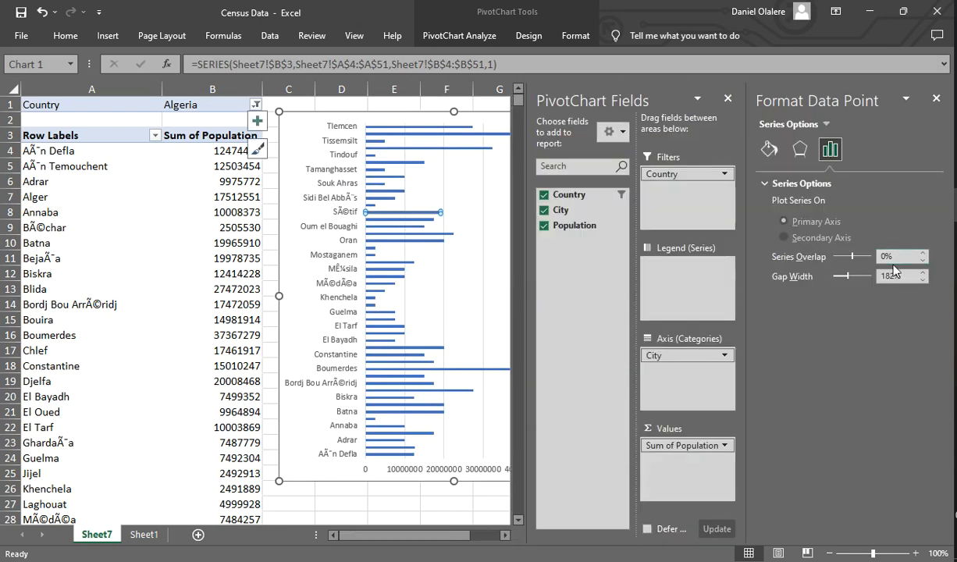
pyautogui.click(889, 276)
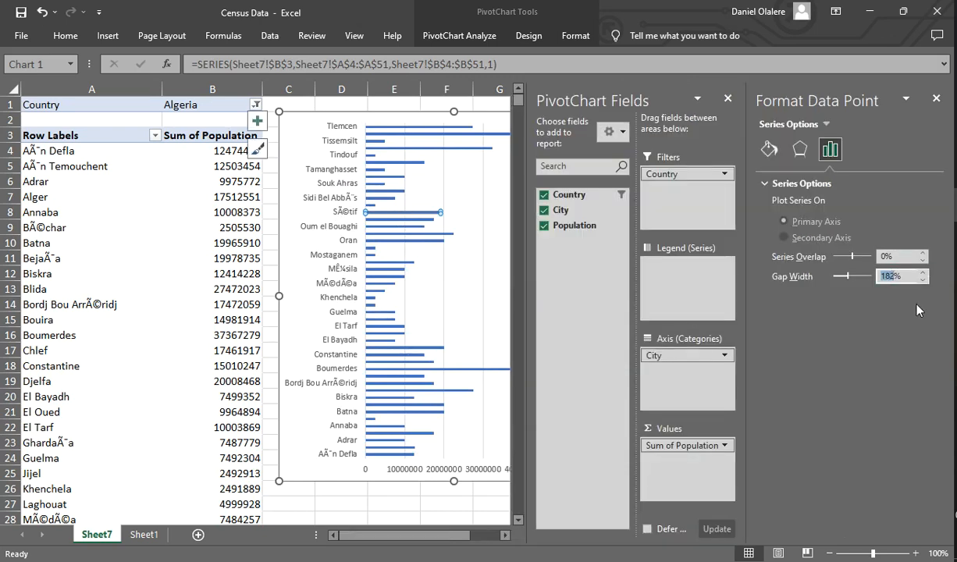
pyautogui.write('80')
pyautogui.click(143, 305)
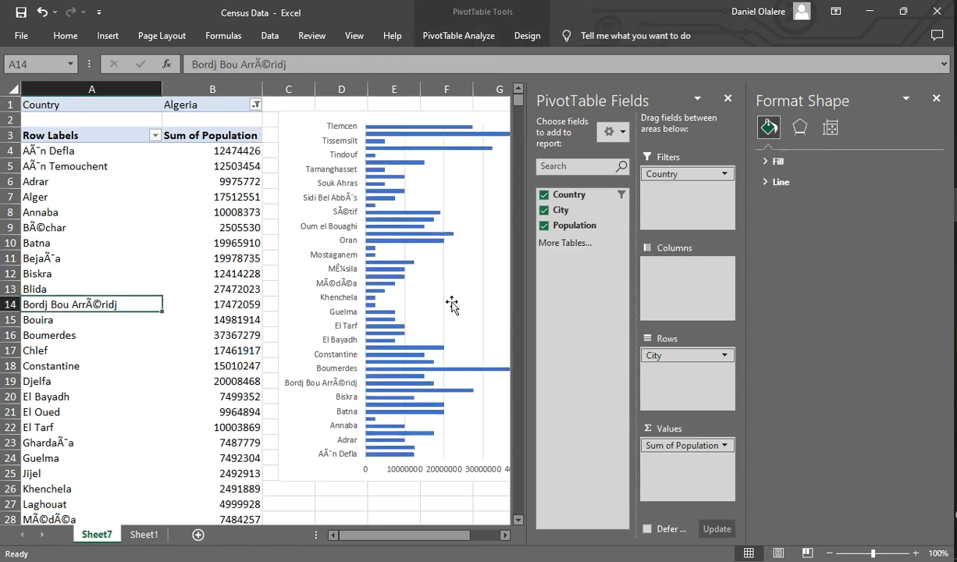
pyautogui.click(383, 210)
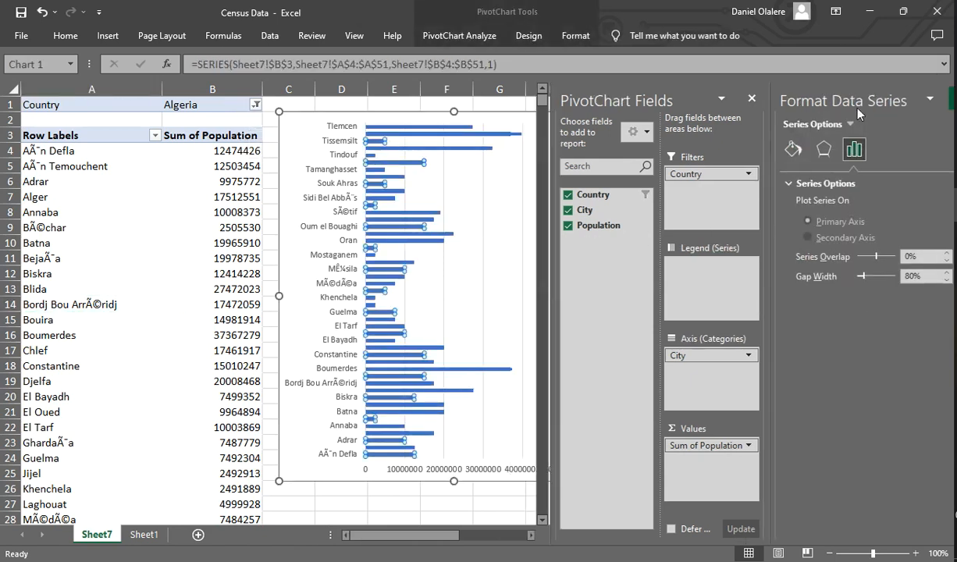
pyautogui.click(936, 99)
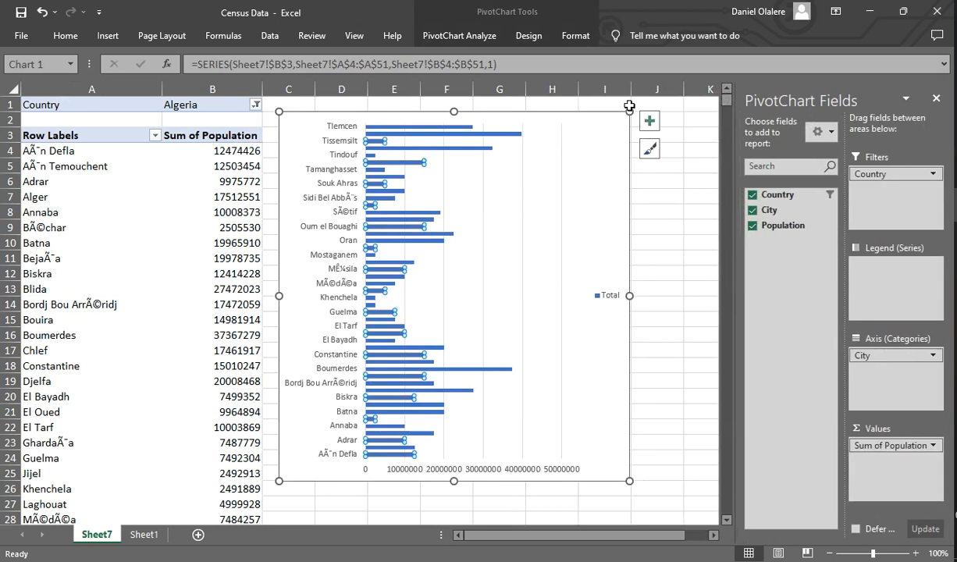
# Step: Remove the legend and gridlines from the PivotChart and add data labels to its bars
pyautogui.click(520, 222)
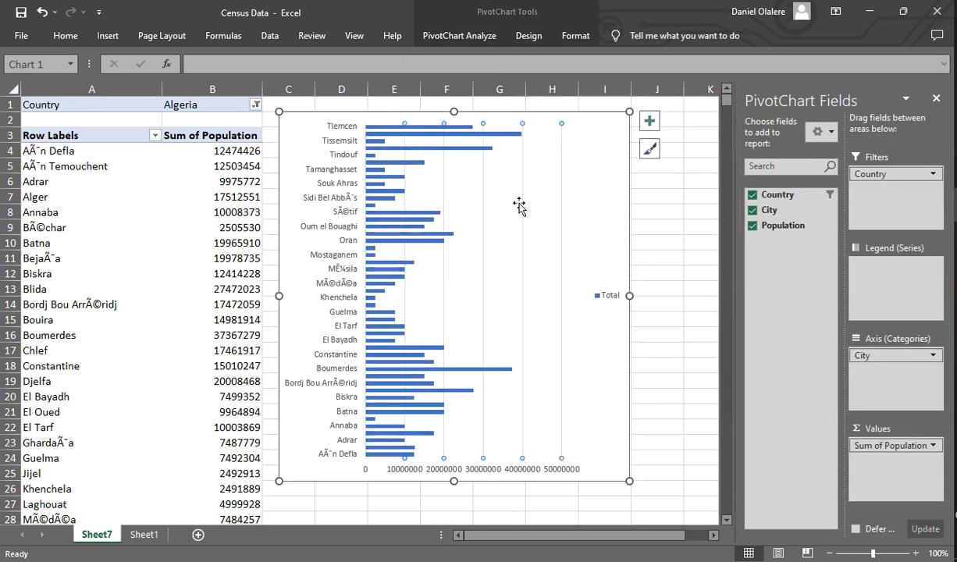
pyautogui.click(650, 122)
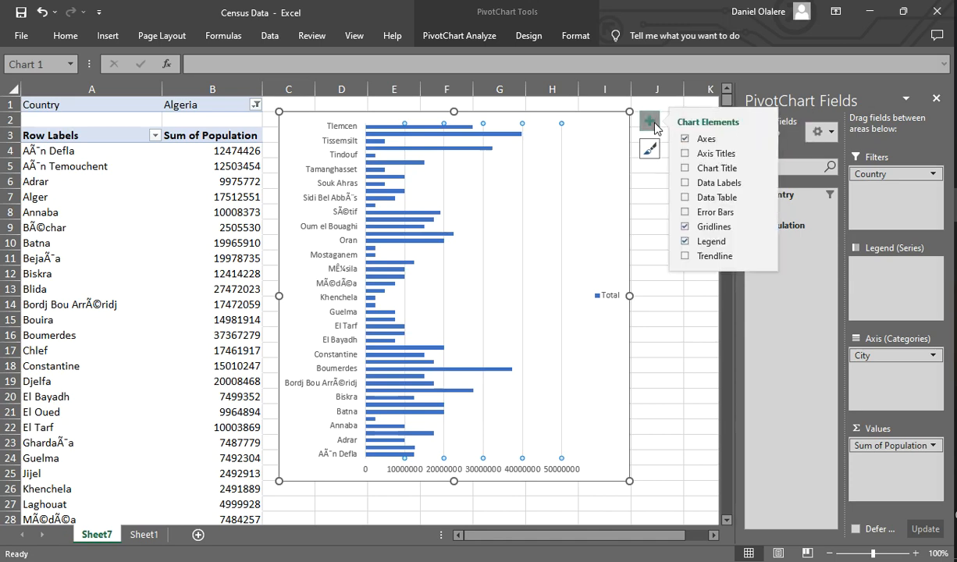
pyautogui.click(684, 241)
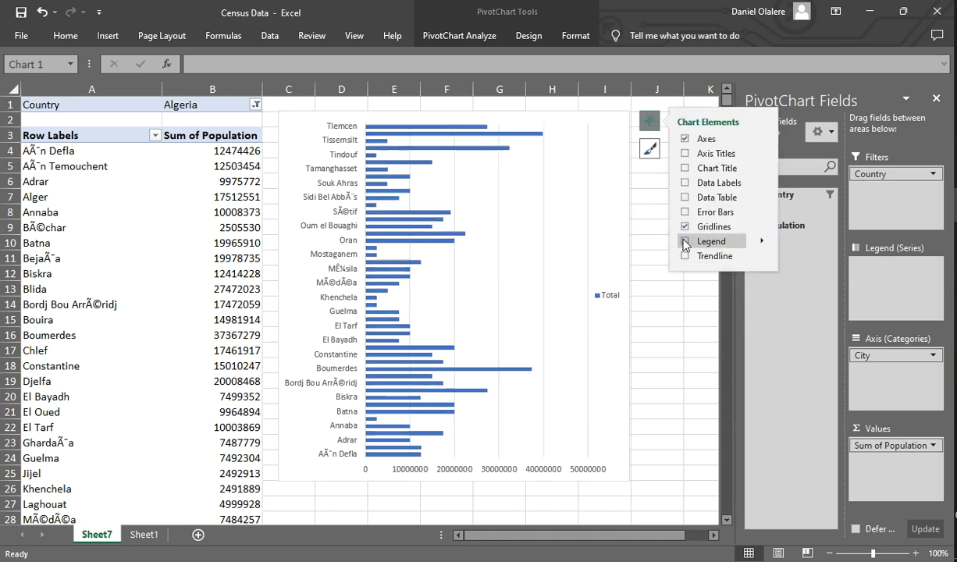
pyautogui.click(685, 227)
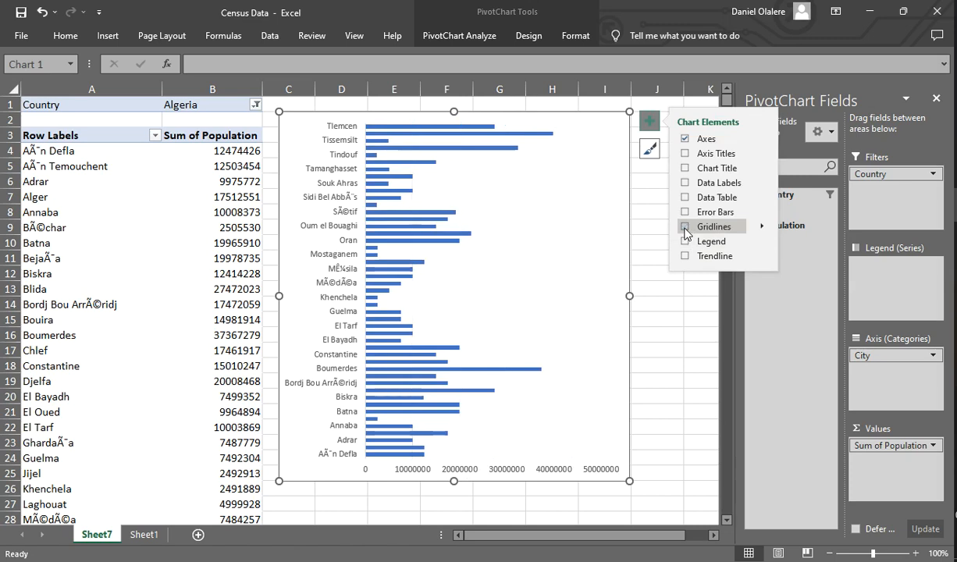
pyautogui.click(684, 184)
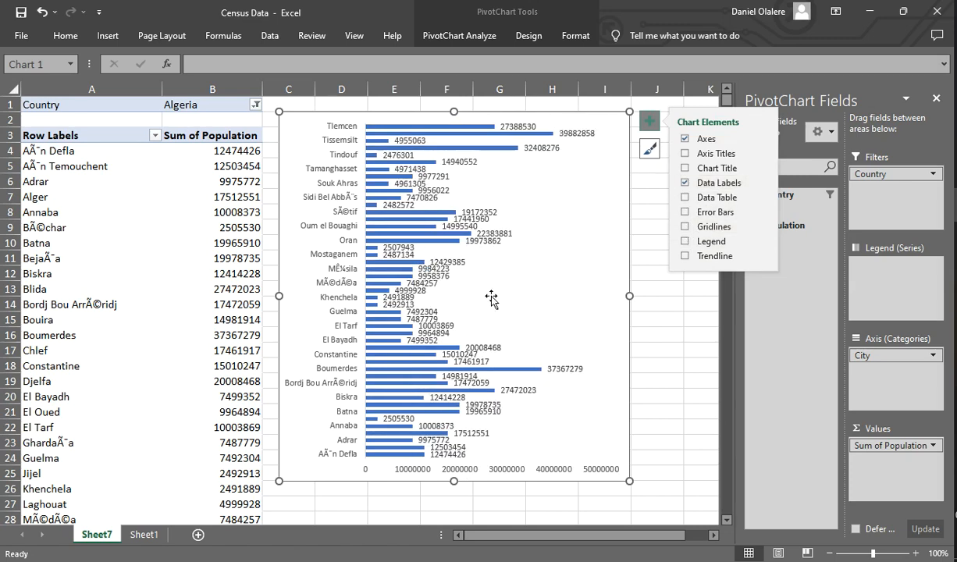
pyautogui.click(219, 304)
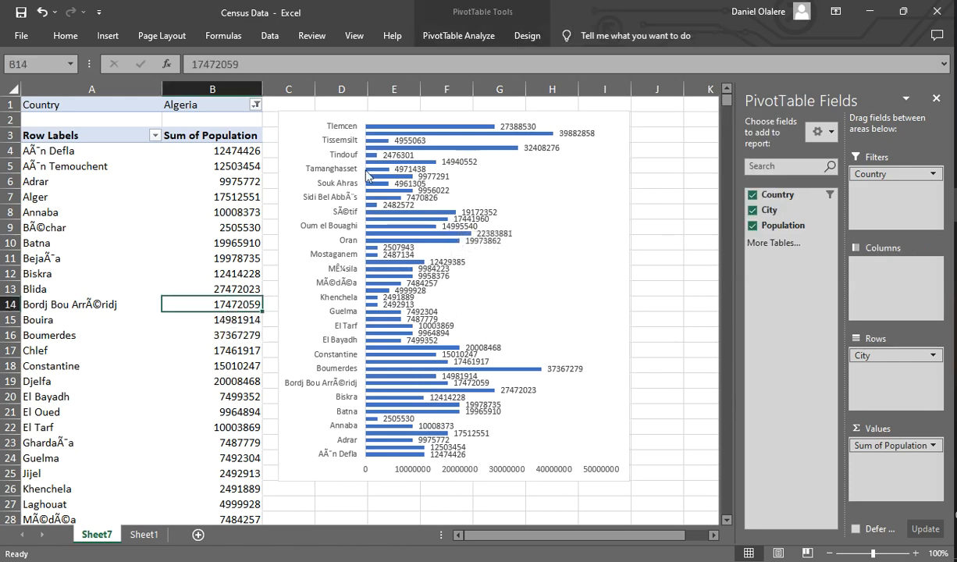
pyautogui.moveTo(370, 197)
pyautogui.click(534, 287)
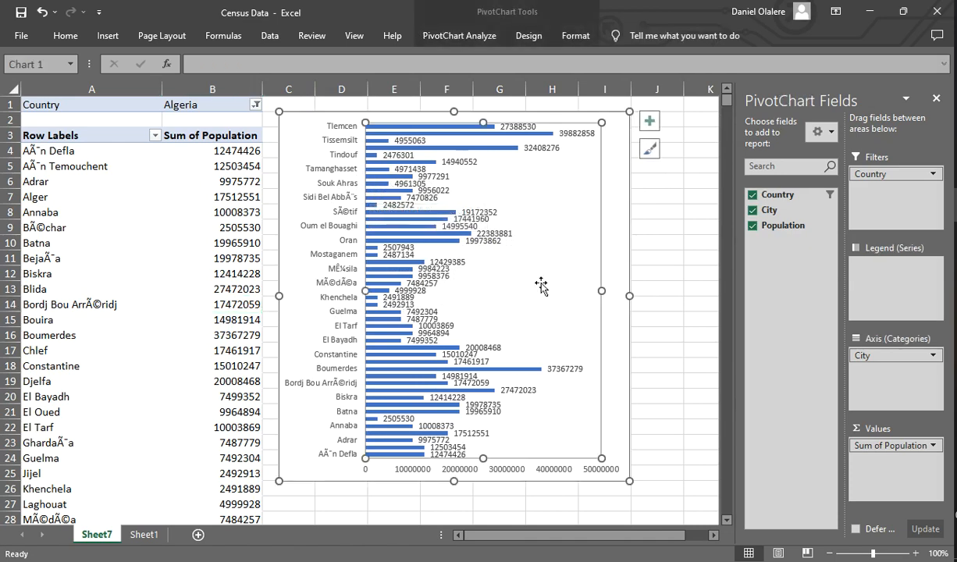
# Step: Search the PivotTable's Country filter for United and set it to show only United Kingdom
pyautogui.click(228, 226)
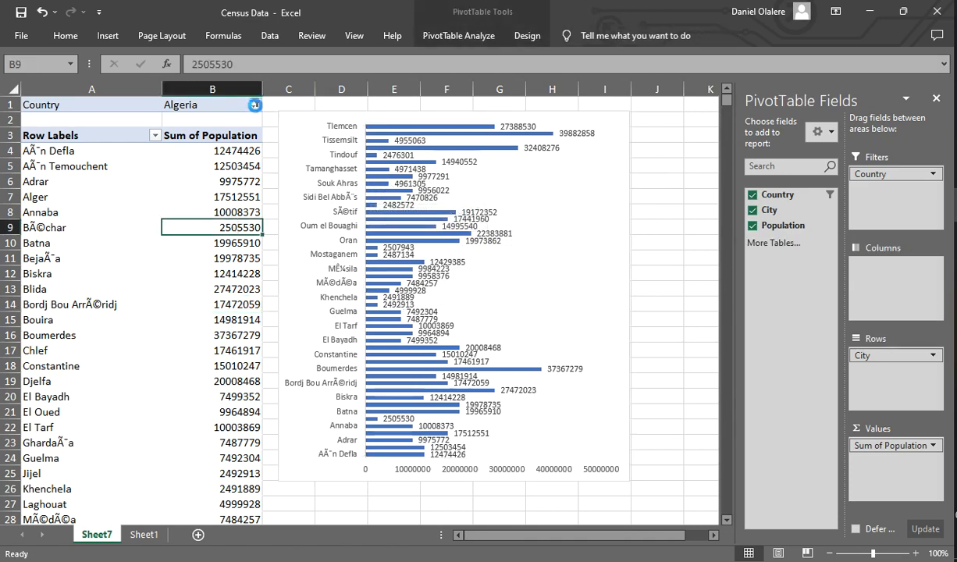
pyautogui.click(256, 105)
pyautogui.click(110, 178)
pyautogui.click(110, 191)
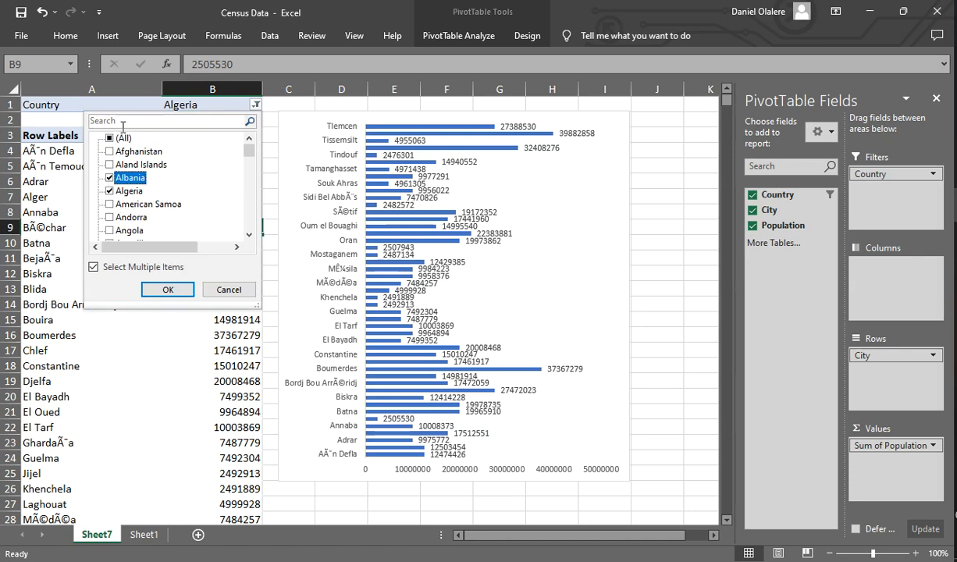
pyautogui.click(110, 190)
pyautogui.click(110, 178)
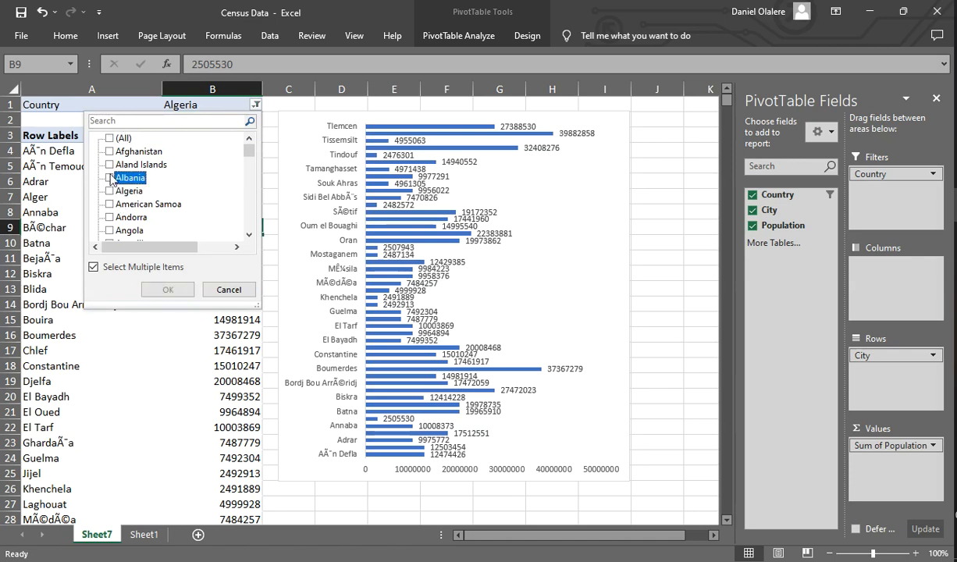
pyautogui.click(114, 120)
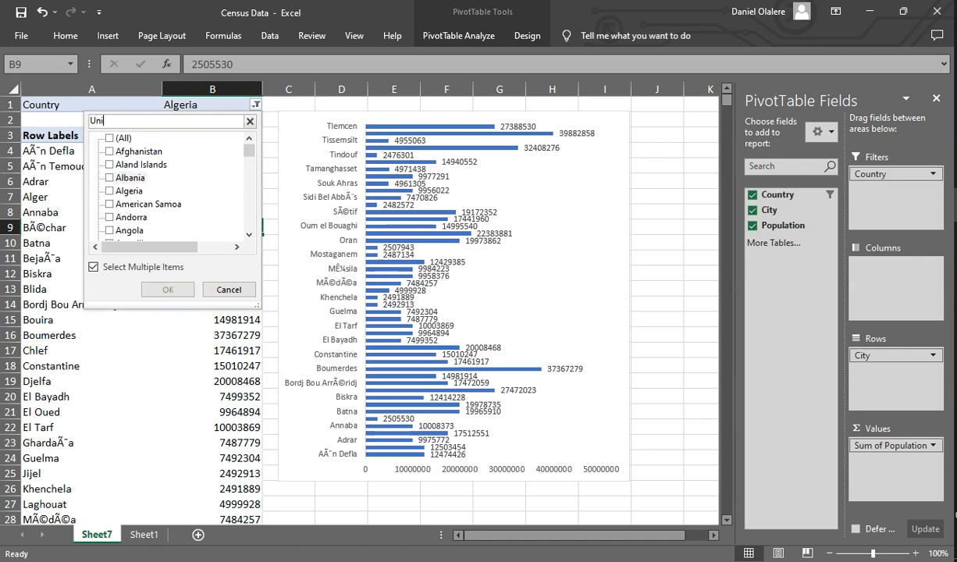
pyautogui.write('United')
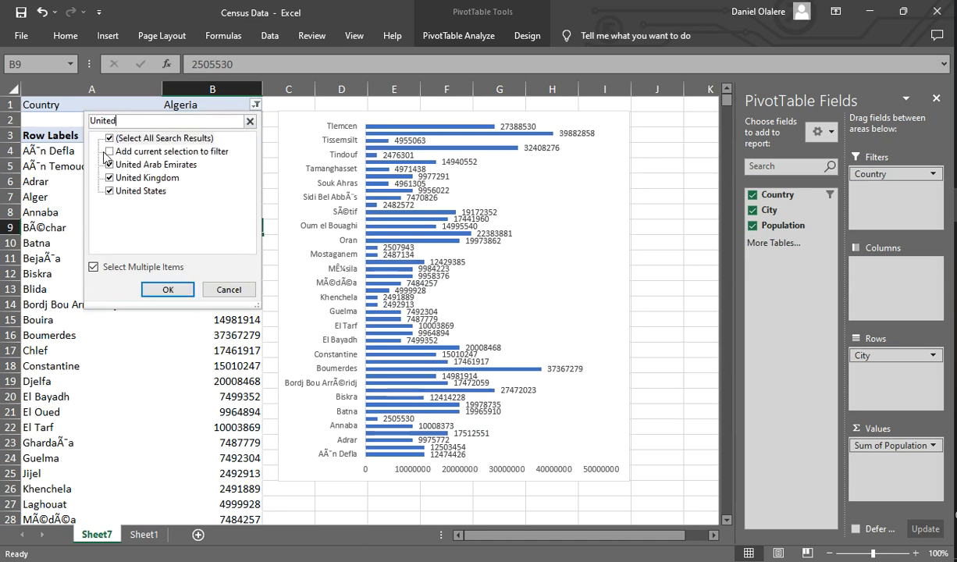
pyautogui.click(109, 138)
pyautogui.click(110, 178)
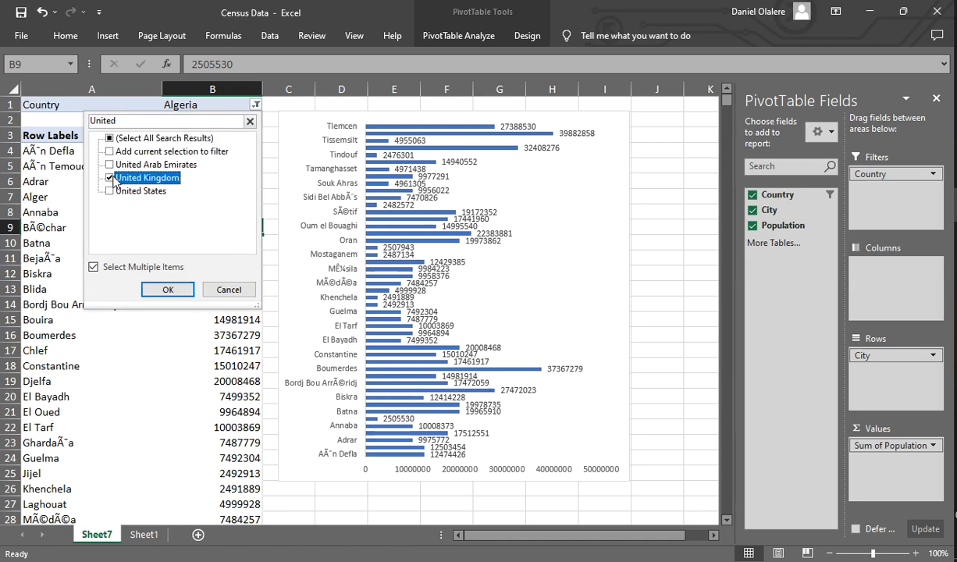
pyautogui.click(167, 290)
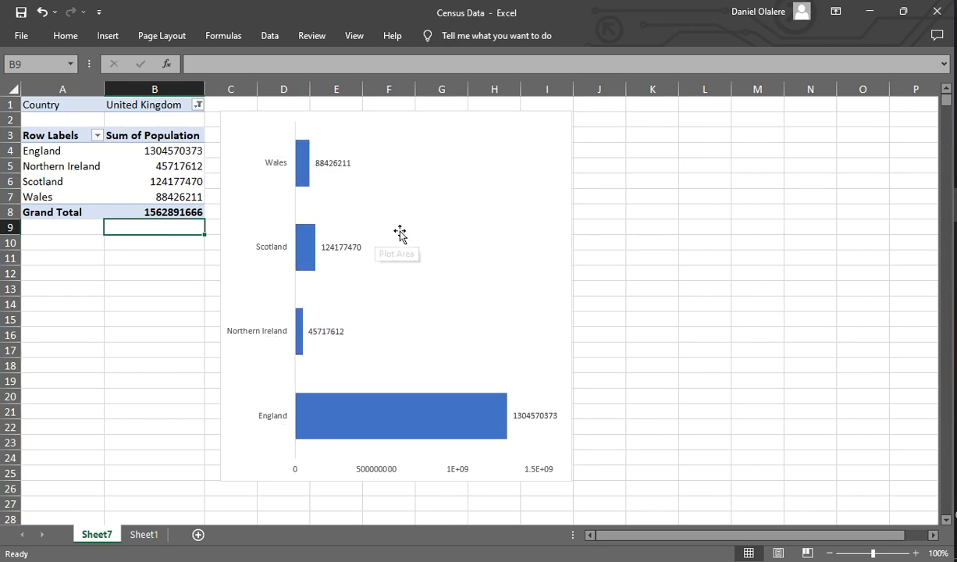
# Step: Move the PivotChart slightly up and away from the PivotTable, and compare its data labels with the table's populations
pyautogui.click(440, 203)
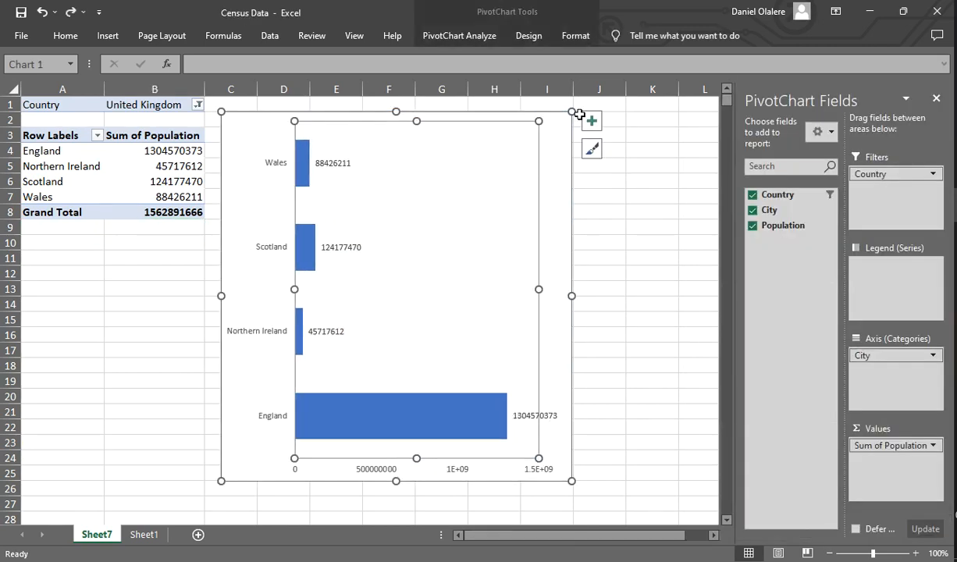
pyautogui.moveTo(555, 111); pyautogui.dragTo(577, 107)
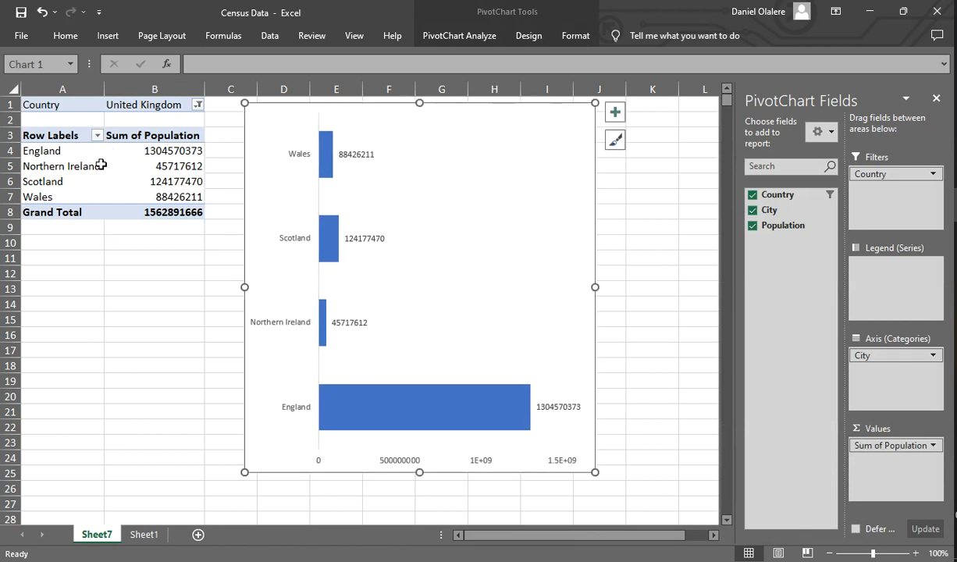
pyautogui.click(49, 145)
pyautogui.click(157, 166)
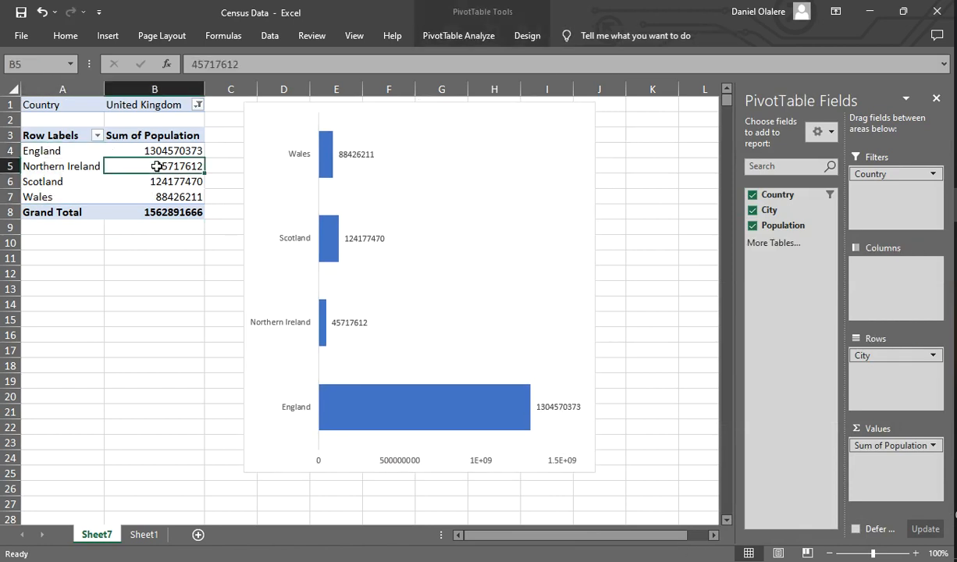
pyautogui.click(66, 155)
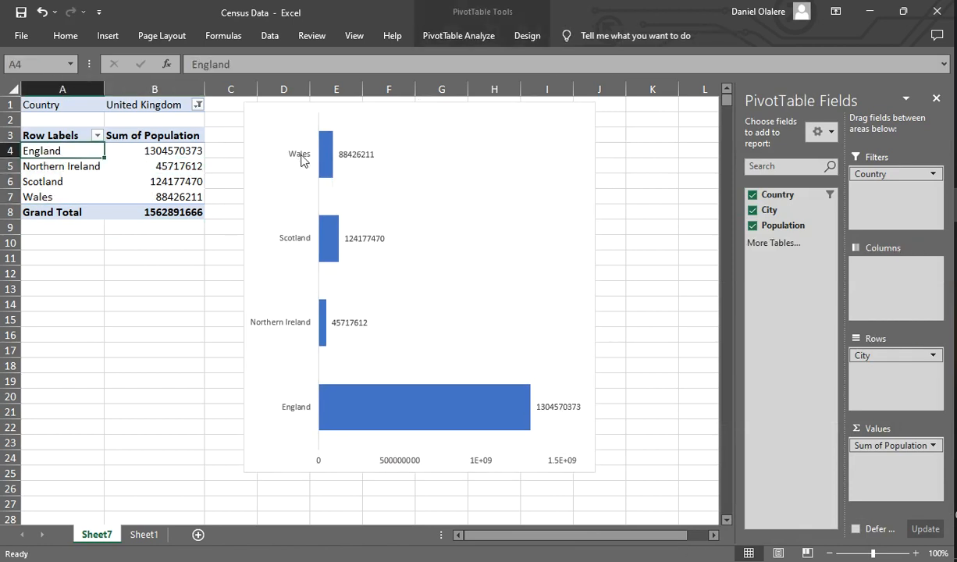
pyautogui.click(362, 160)
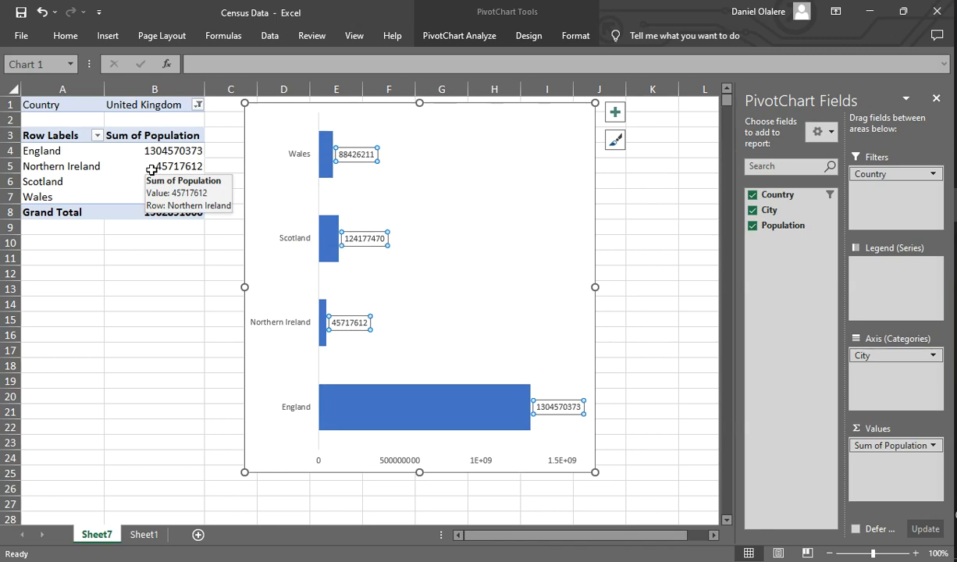
# Step: Add Angola to the PivotTable's Country filter alongside United Kingdom
pyautogui.click(198, 104)
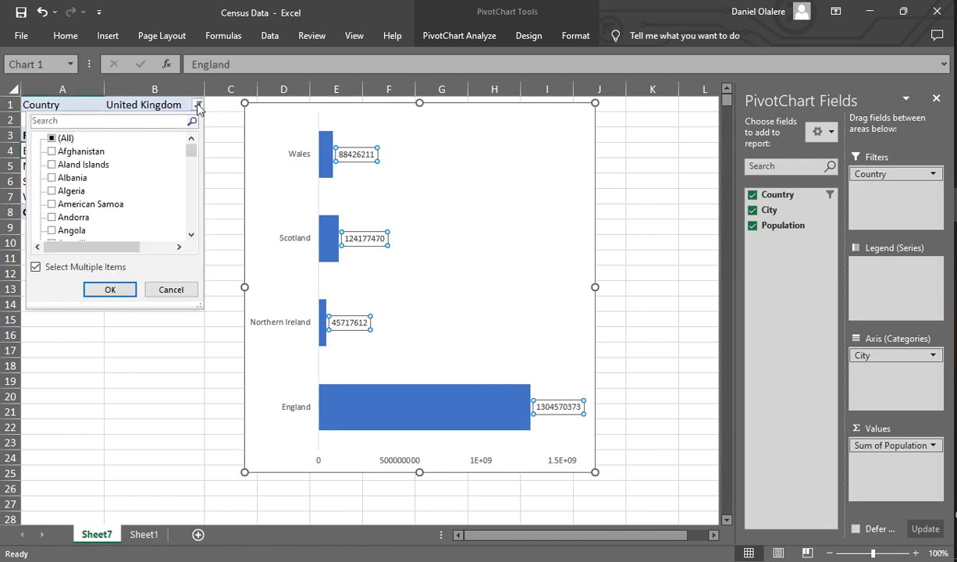
pyautogui.click(53, 192)
pyautogui.click(52, 191)
pyautogui.click(86, 123)
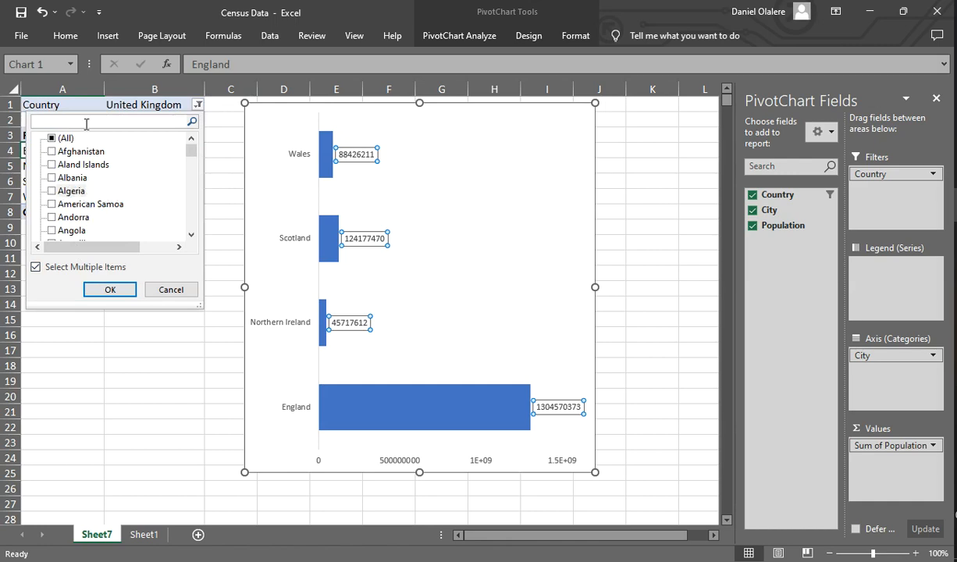
pyautogui.click(64, 229)
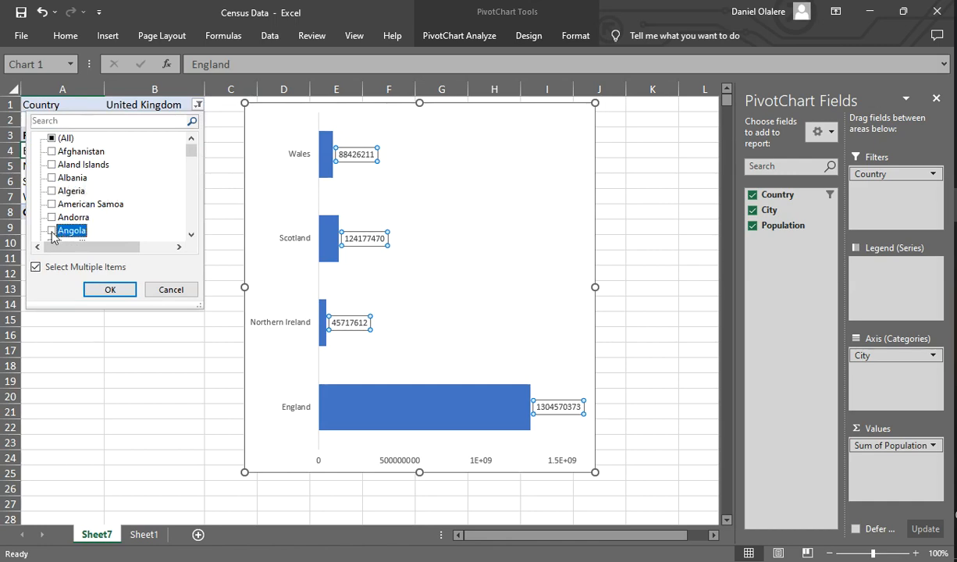
pyautogui.click(110, 290)
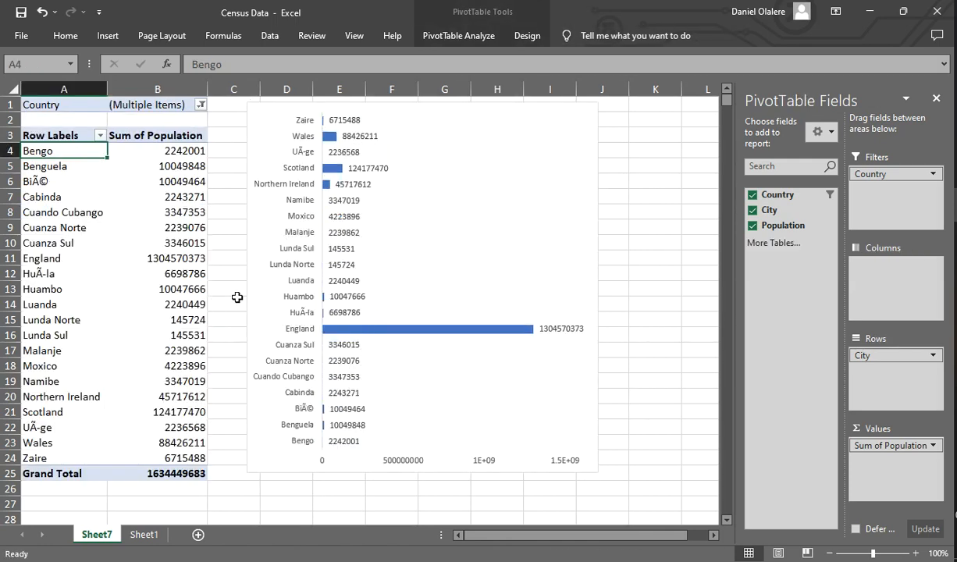
# Step: Select the population values in B4:B24 to check their sum against the Grand Total
pyautogui.click(289, 267)
pyautogui.click(132, 243)
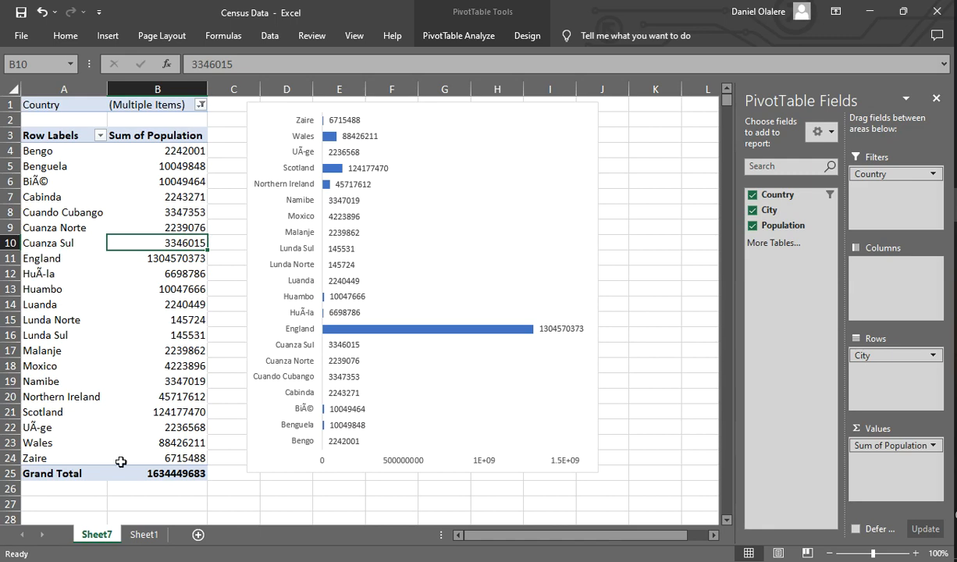
pyautogui.click(168, 472)
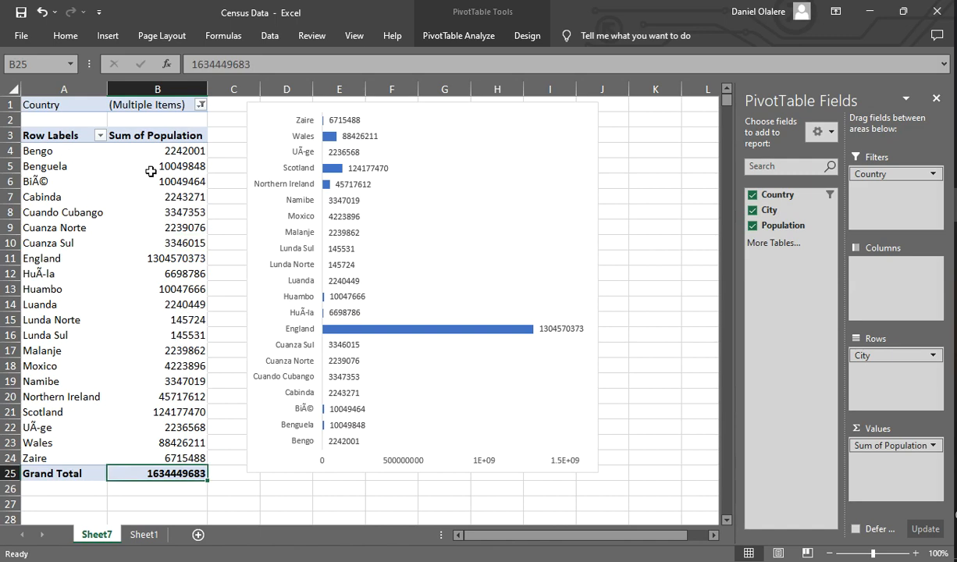
pyautogui.moveTo(165, 150); pyautogui.dragTo(173, 462)
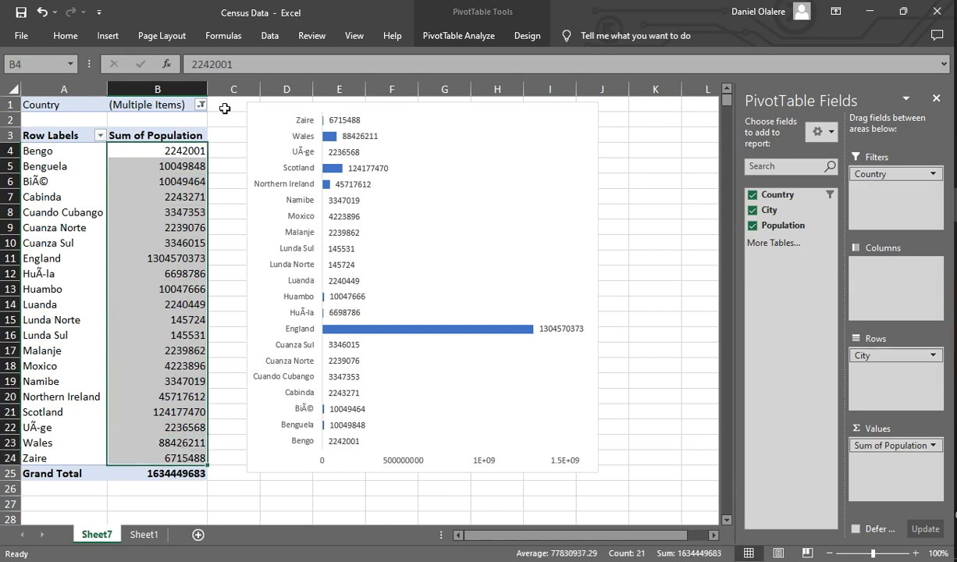
# Step: Remove the City field from the PivotTable and add Anguilla and Antigua and Barbuda to the Country filter
pyautogui.click(751, 213)
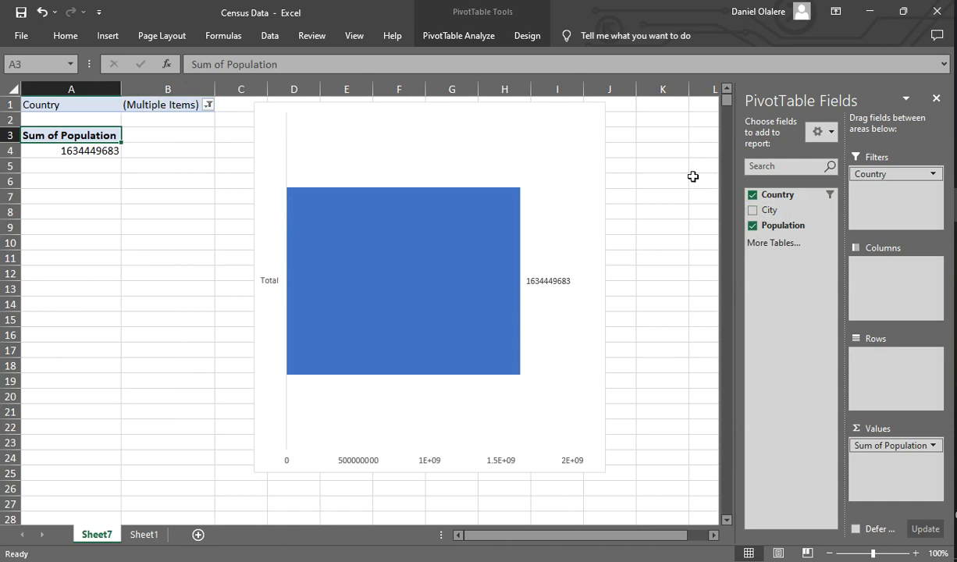
pyautogui.click(207, 105)
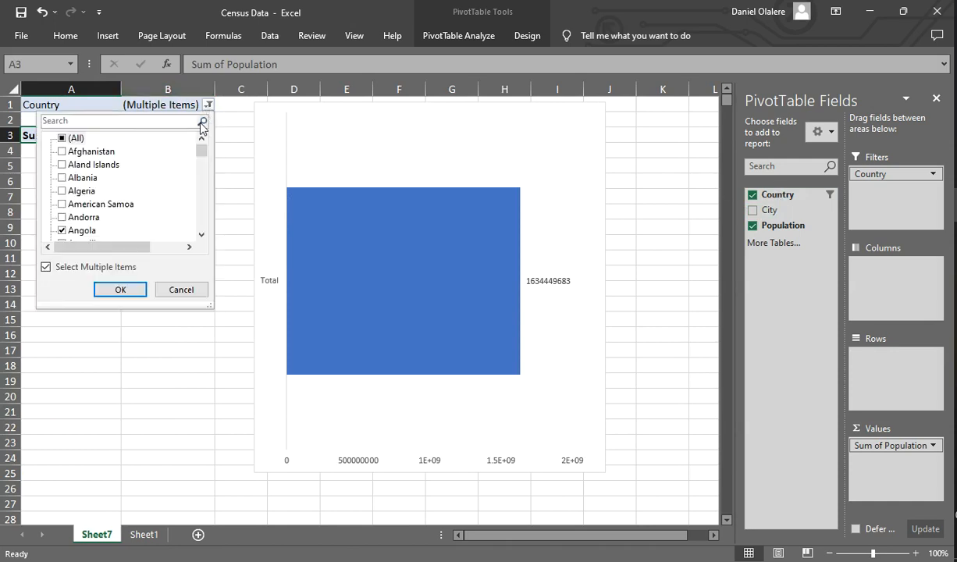
pyautogui.scroll(-1, 78, 211)
pyautogui.click(77, 219)
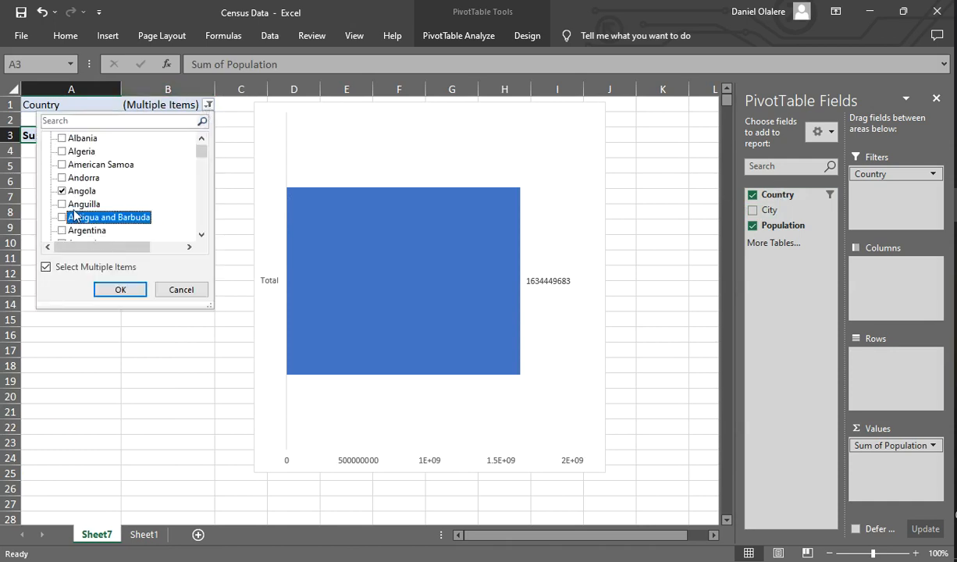
pyautogui.click(71, 204)
pyautogui.click(72, 217)
pyautogui.click(111, 289)
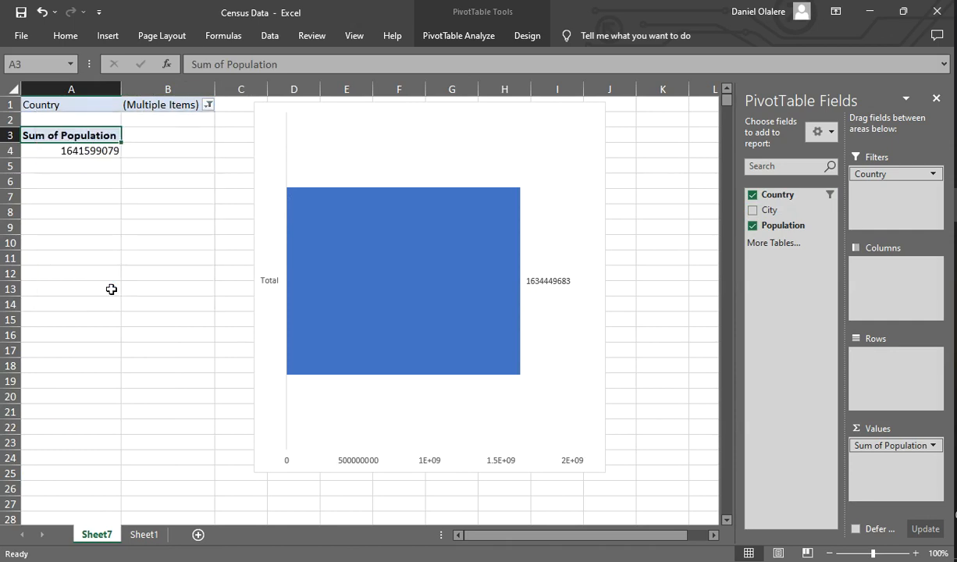
pyautogui.click(402, 276)
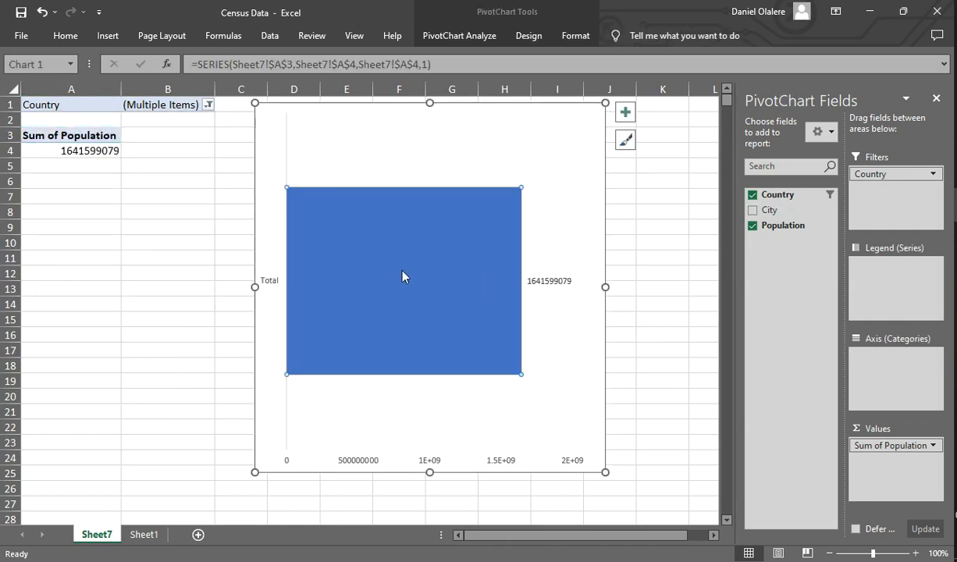
pyautogui.click(479, 146)
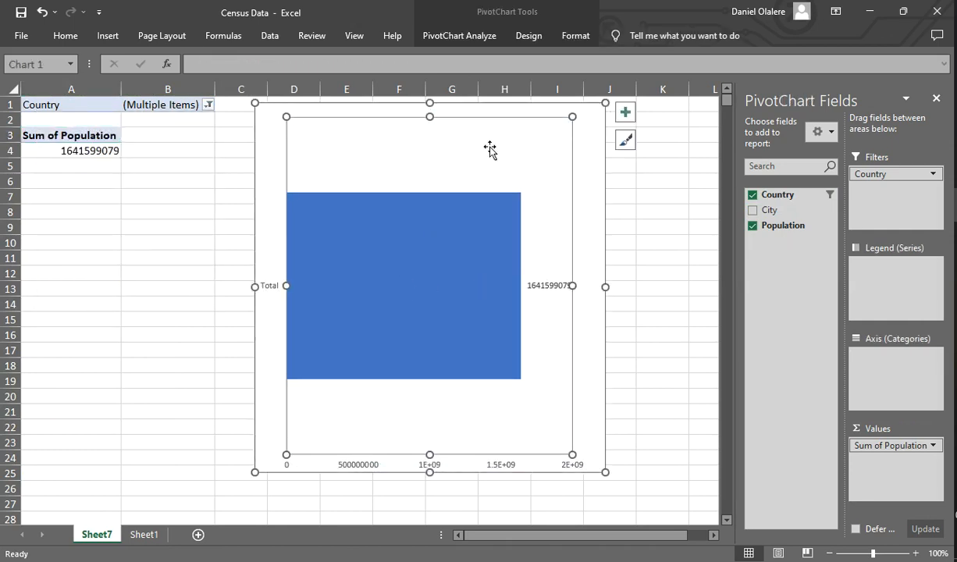
# Step: Set the PivotTable's Country filter to include all countries
pyautogui.click(92, 153)
pyautogui.click(208, 105)
pyautogui.click(62, 138)
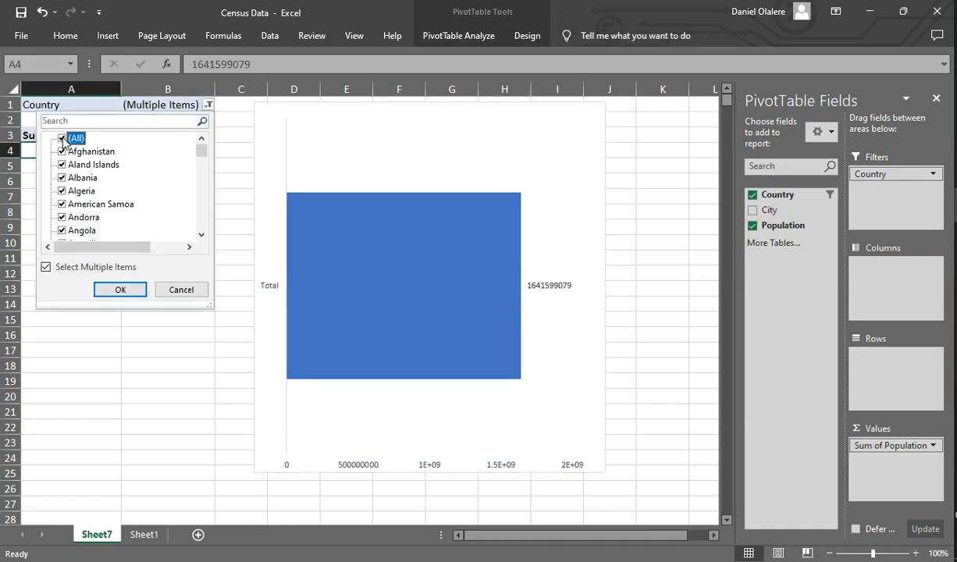
pyautogui.click(114, 289)
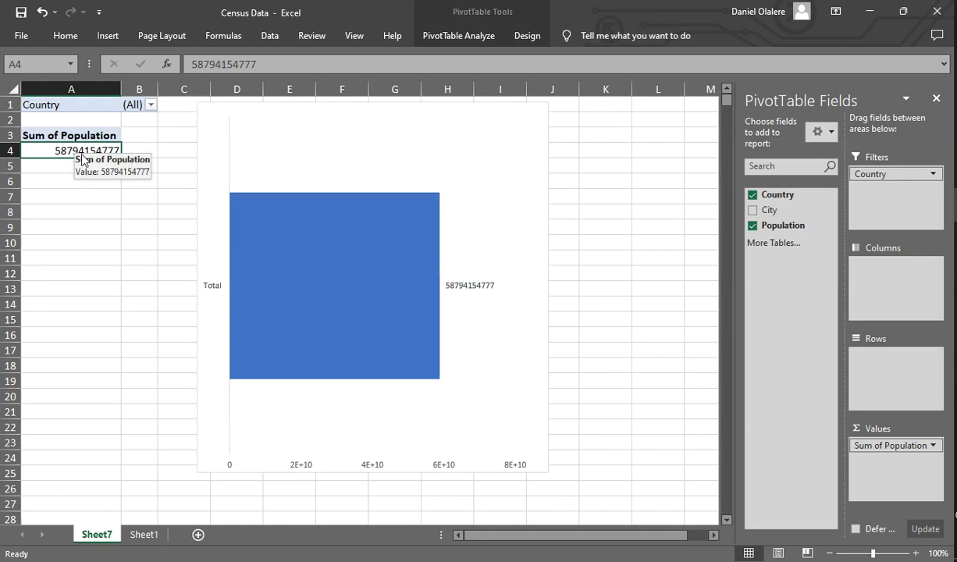
pyautogui.click(149, 105)
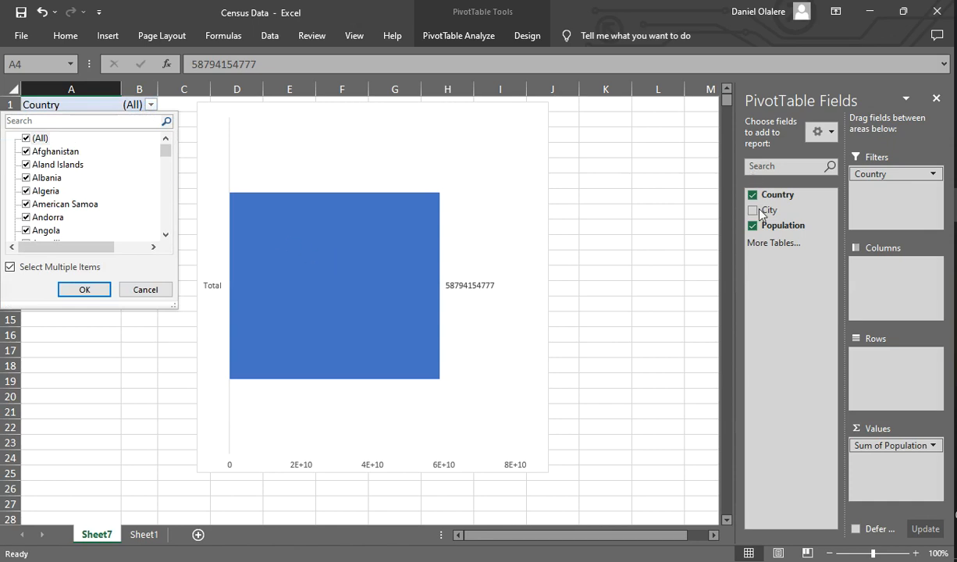
pyautogui.click(374, 172)
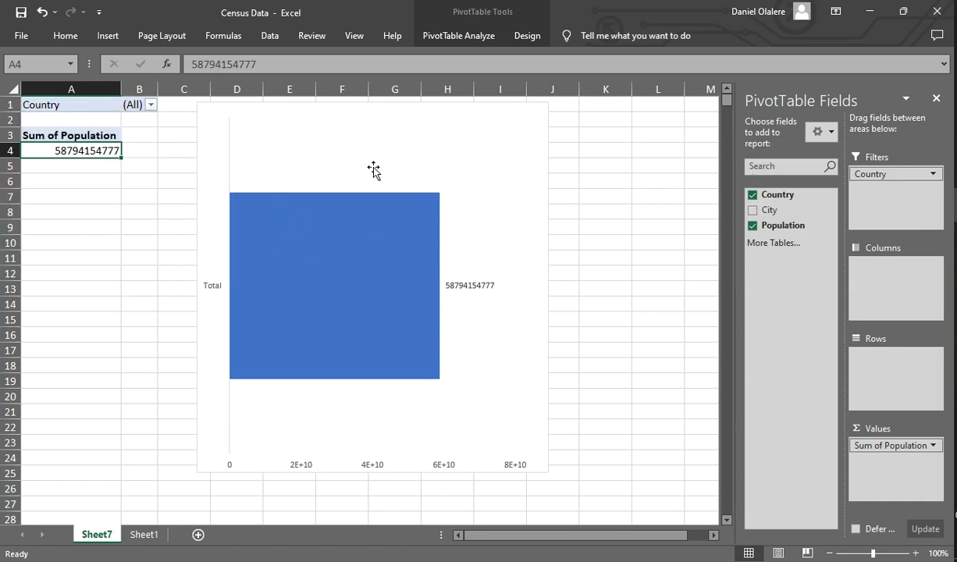
pyautogui.click(373, 171)
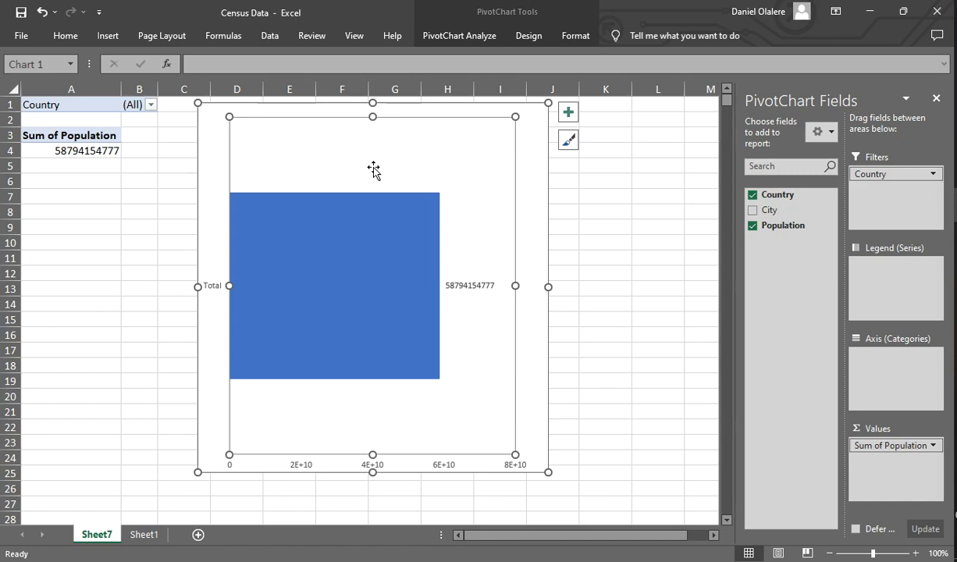
pyautogui.click(955, 308)
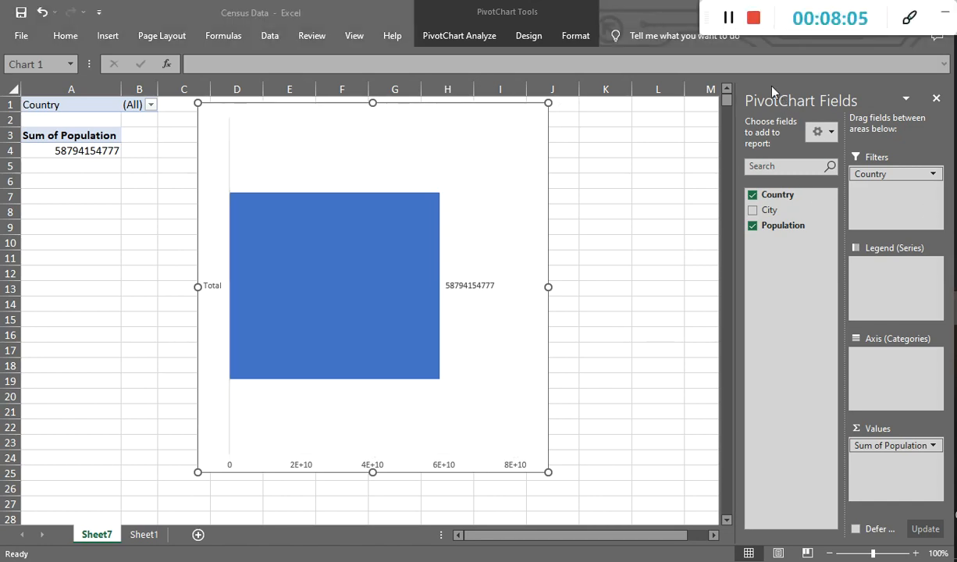